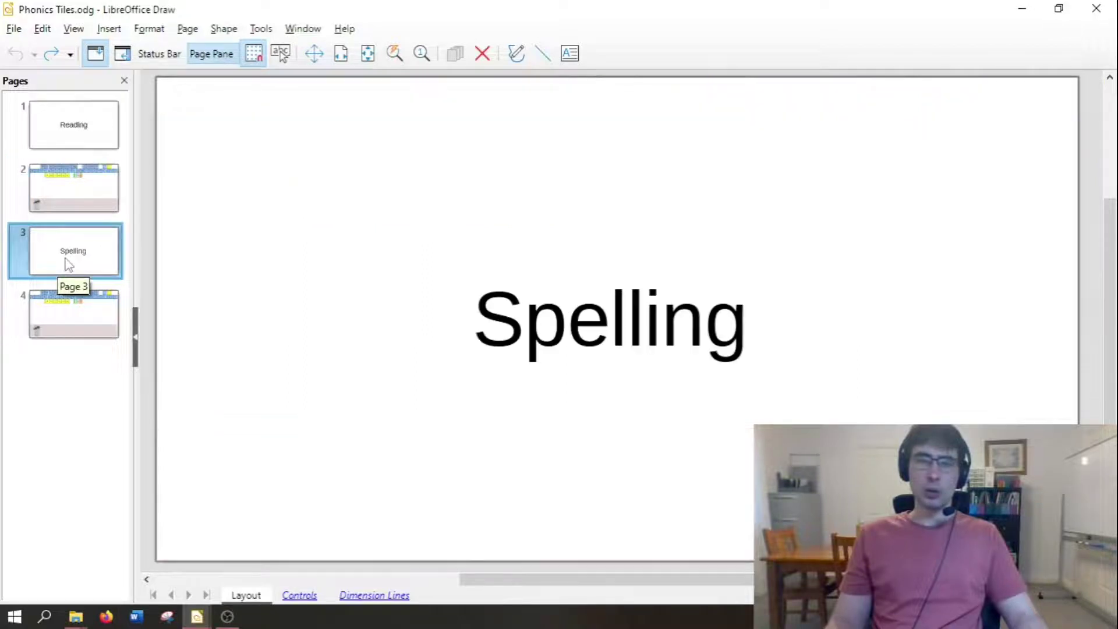
# Look through the Reading and Spelling title pages and the letter-tile page that follows each one
pyautogui.click(77, 306)
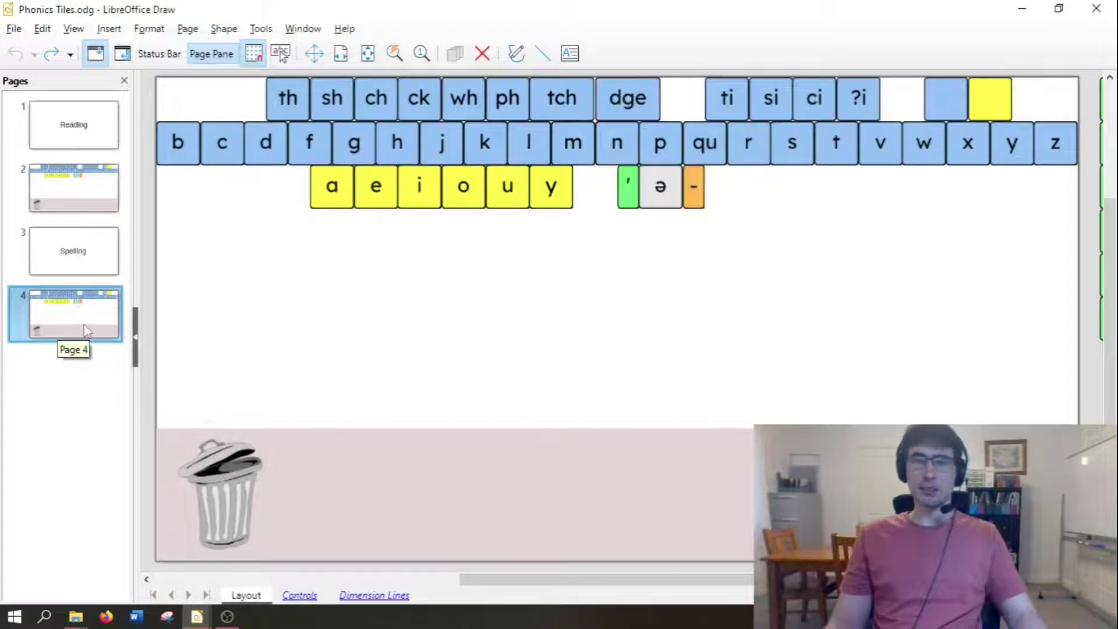
pyautogui.click(71, 132)
pyautogui.click(75, 185)
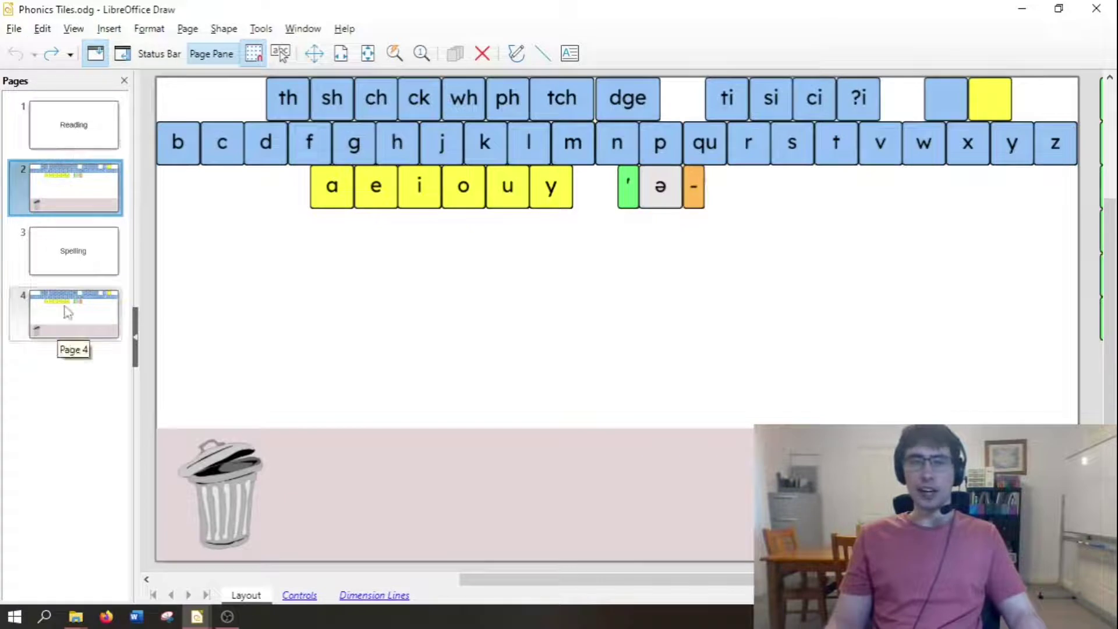
pyautogui.click(70, 245)
pyautogui.click(63, 327)
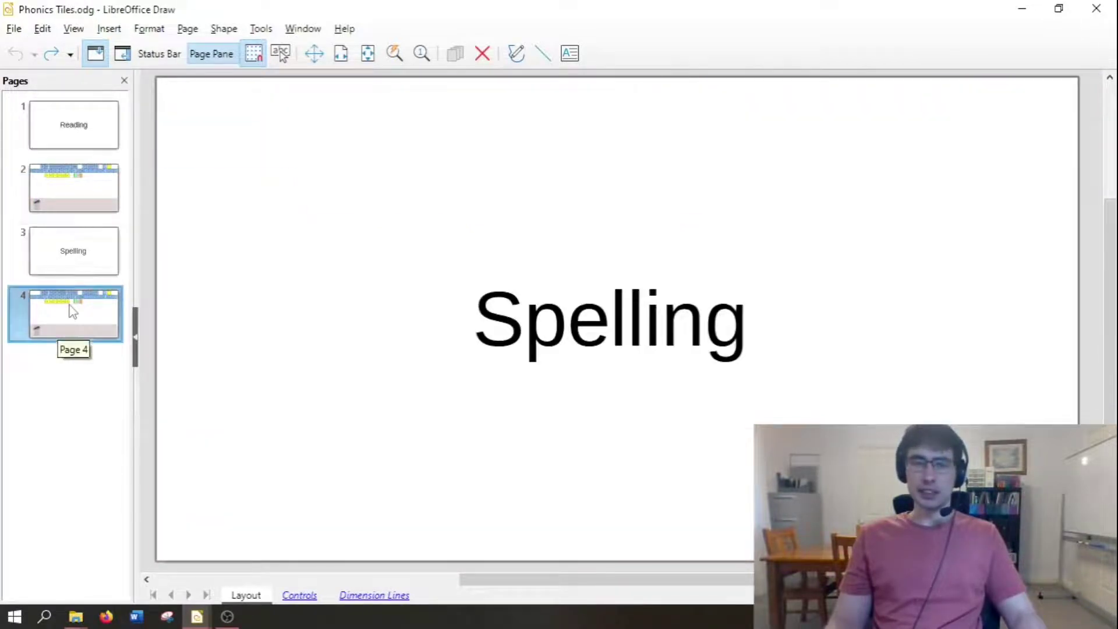
pyautogui.click(74, 145)
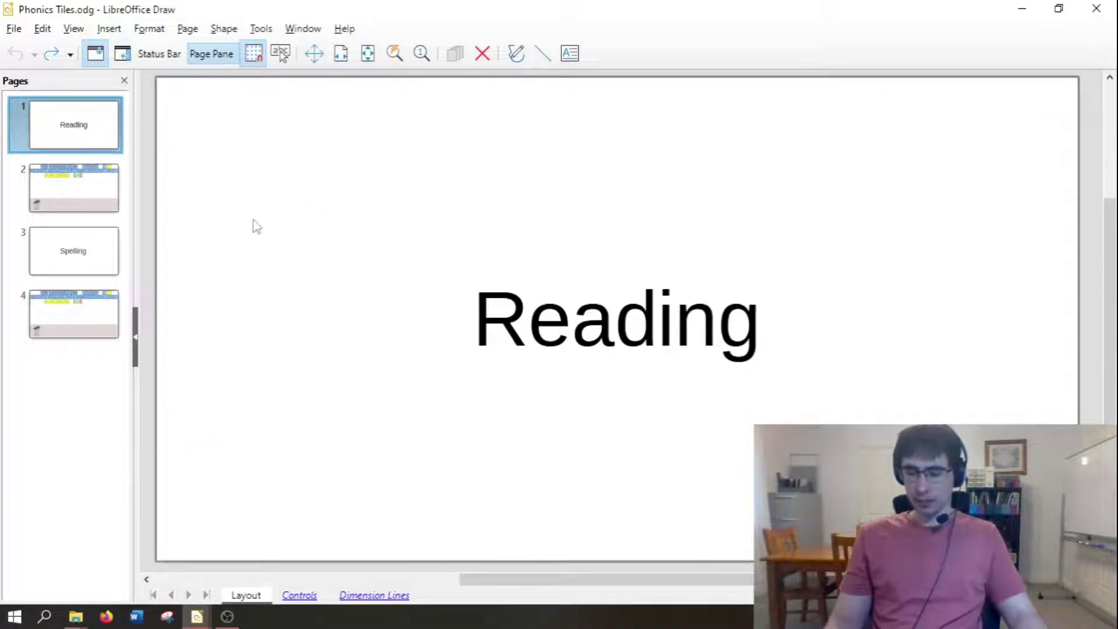
pyautogui.press('pagedown')
pyautogui.press('pageup')
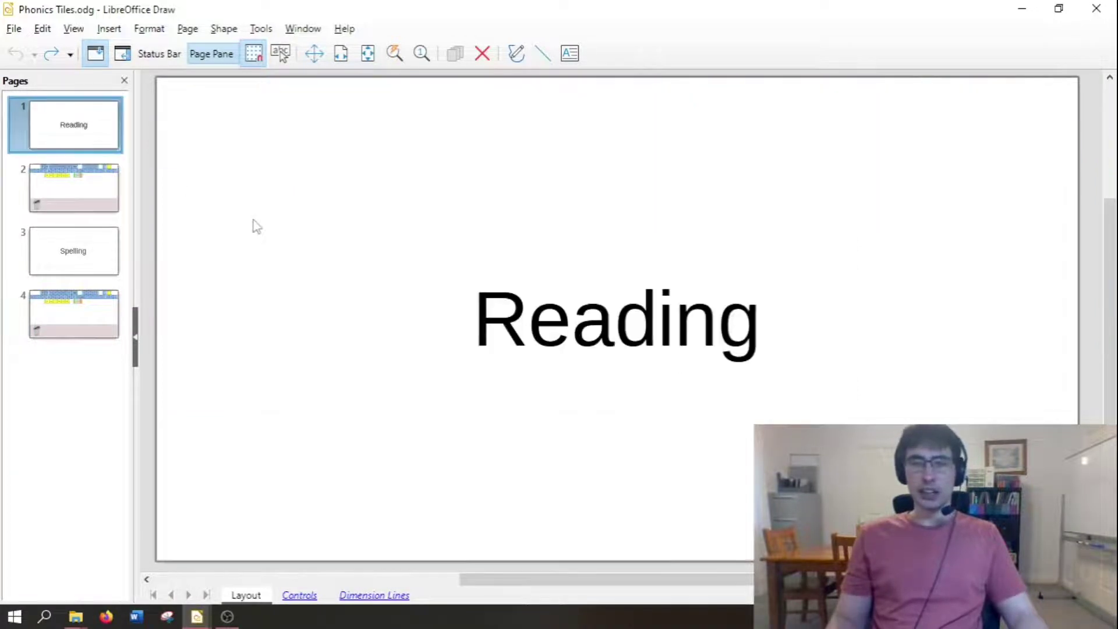
pyautogui.press('pagedown')
pyautogui.press('pagedown')
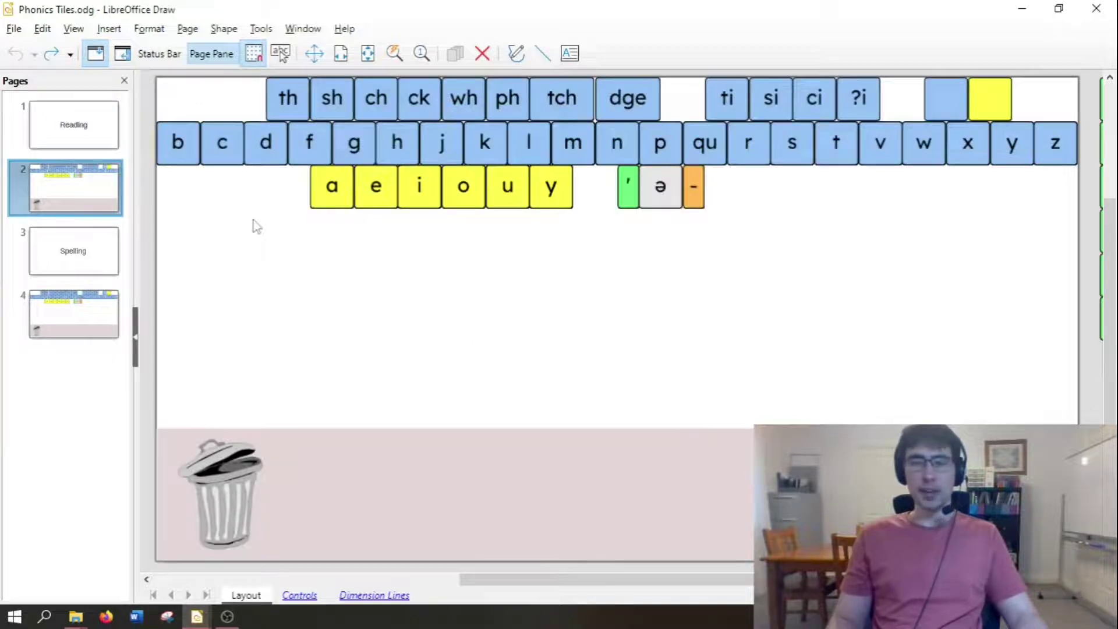
pyautogui.press('pageup')
pyautogui.press('pageup')
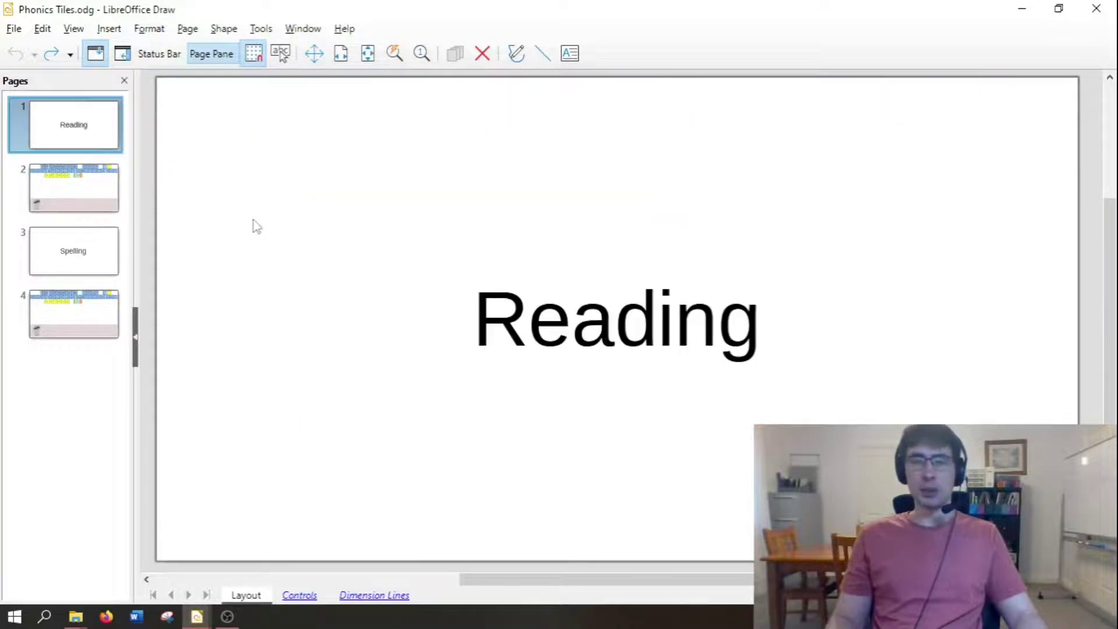
pyautogui.click(64, 215)
pyautogui.click(87, 153)
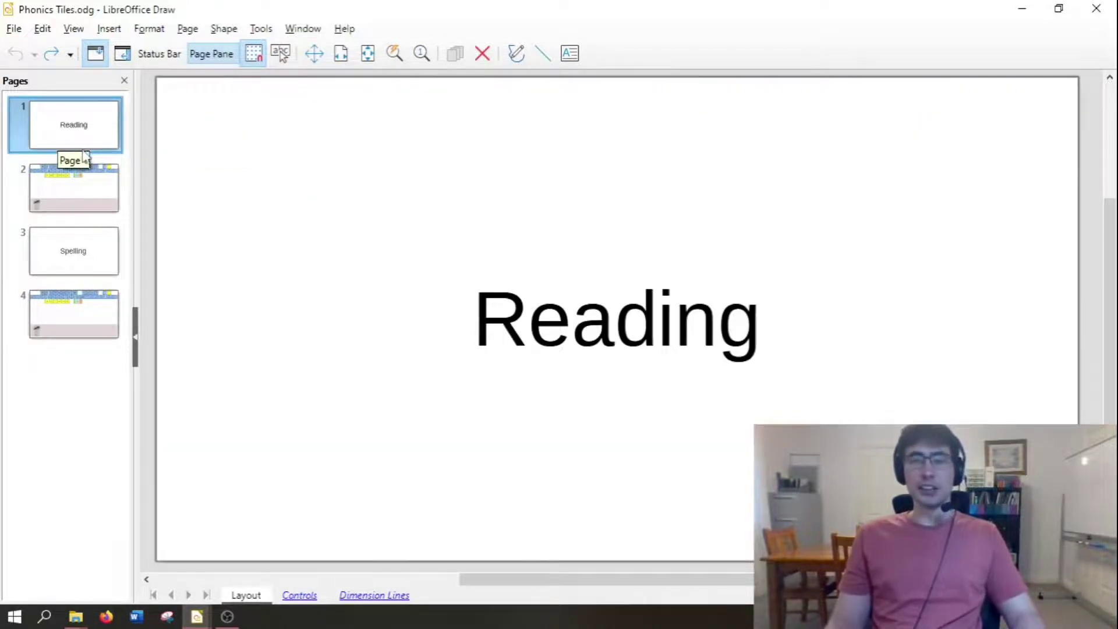
# Copy page 2 with the letter tiles and paste it after page 4
pyautogui.click(71, 185)
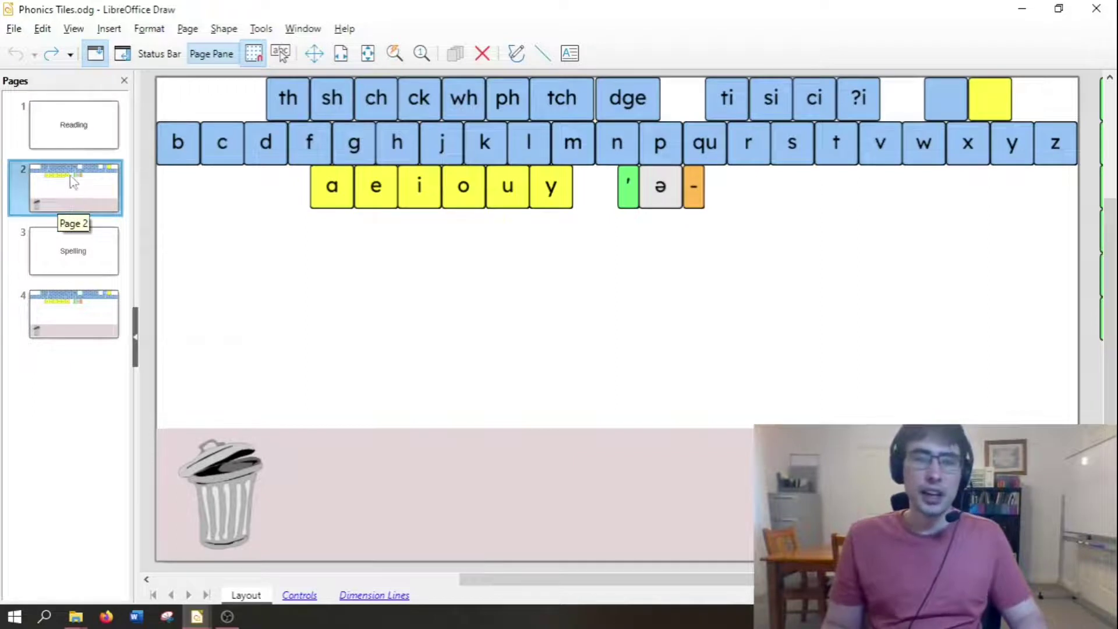
pyautogui.rightClick(90, 209)
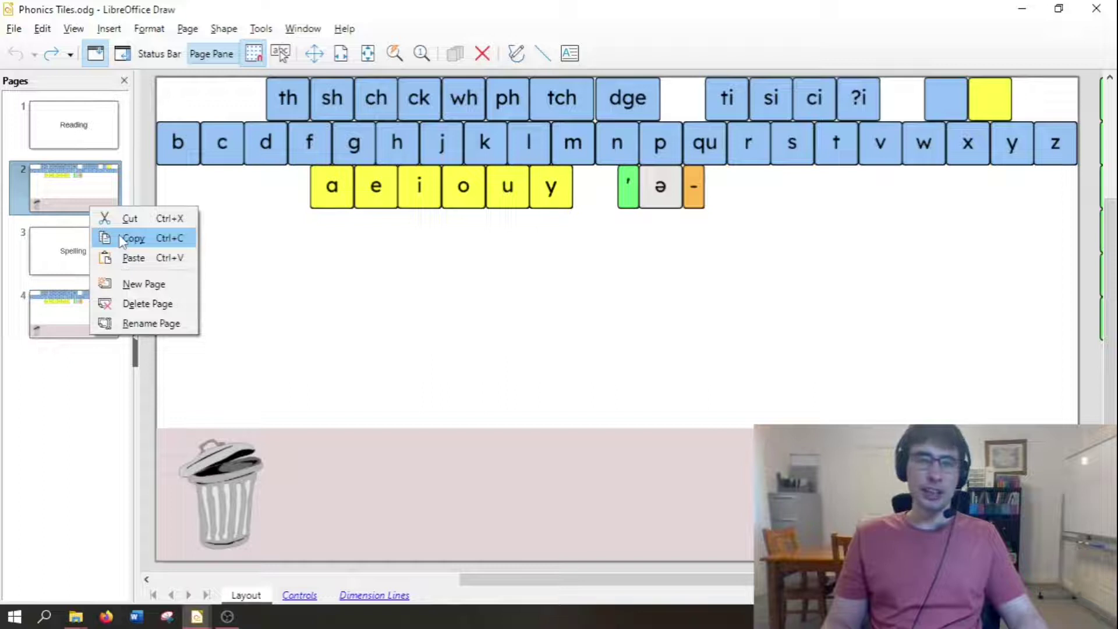
pyautogui.click(121, 239)
pyautogui.click(80, 325)
pyautogui.rightClick(79, 324)
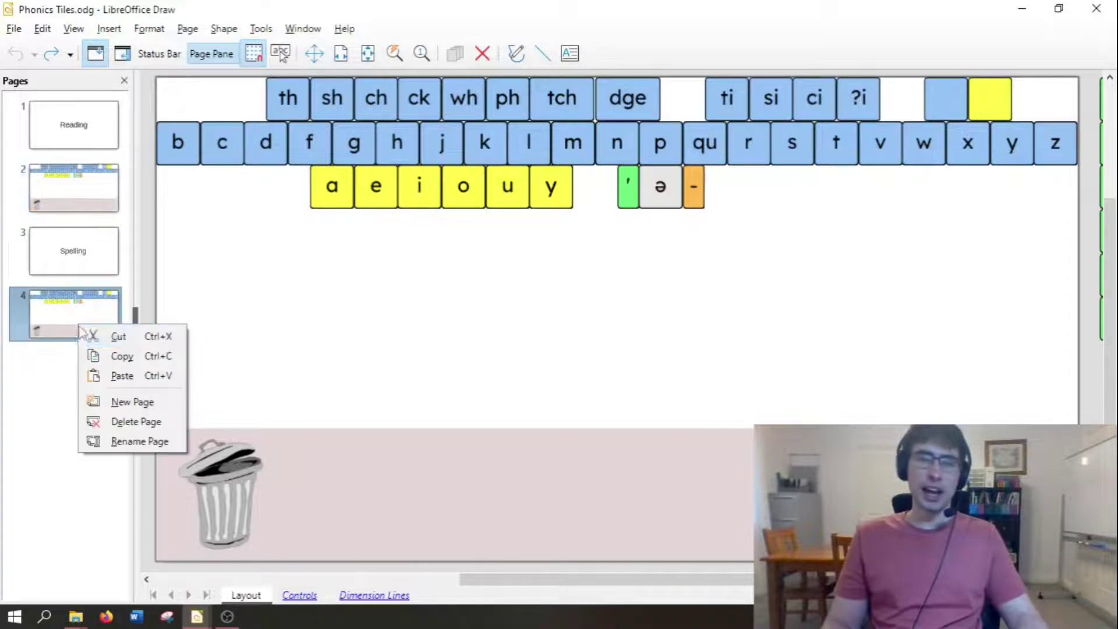
pyautogui.click(127, 383)
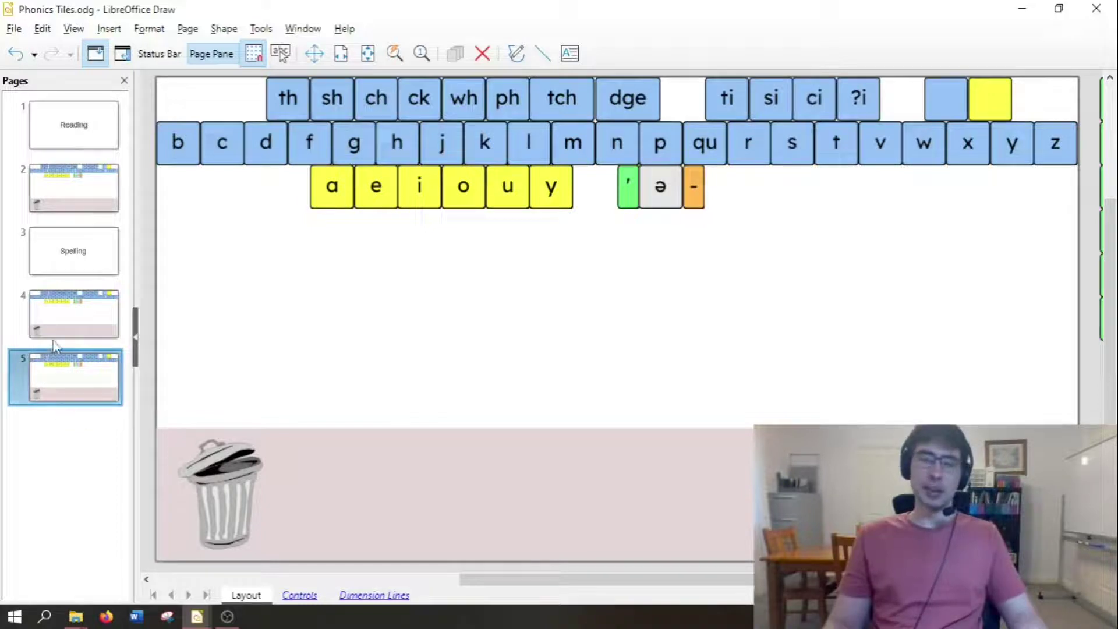
# Compare pages 4 and 5 and review how the pages are grouped under the Spelling and Reading title pages
pyautogui.click(69, 328)
pyautogui.click(68, 374)
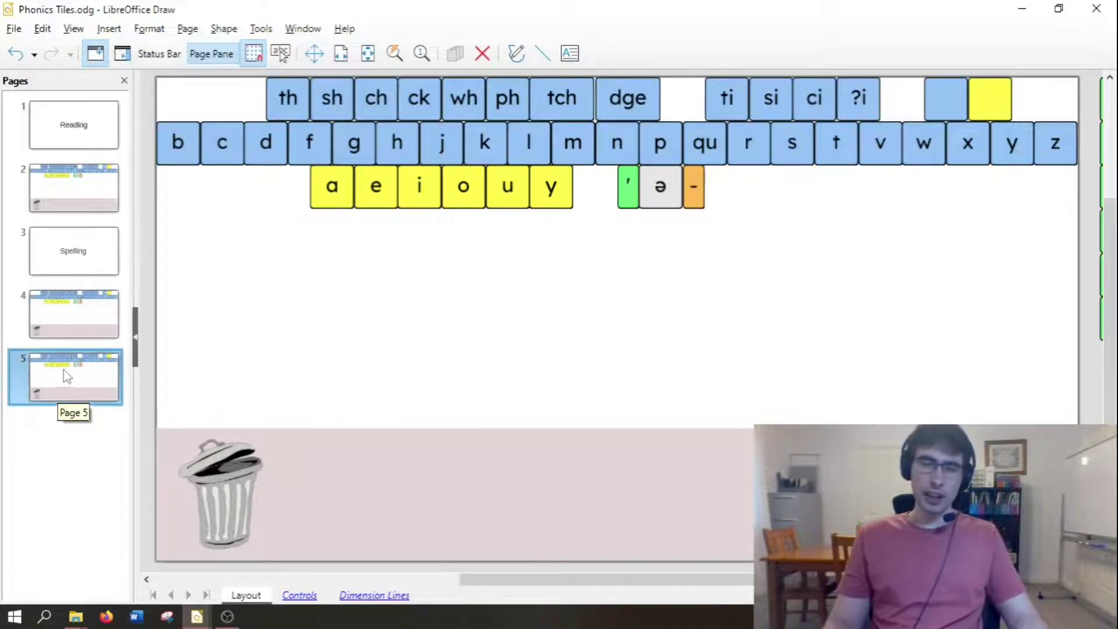
pyautogui.click(71, 268)
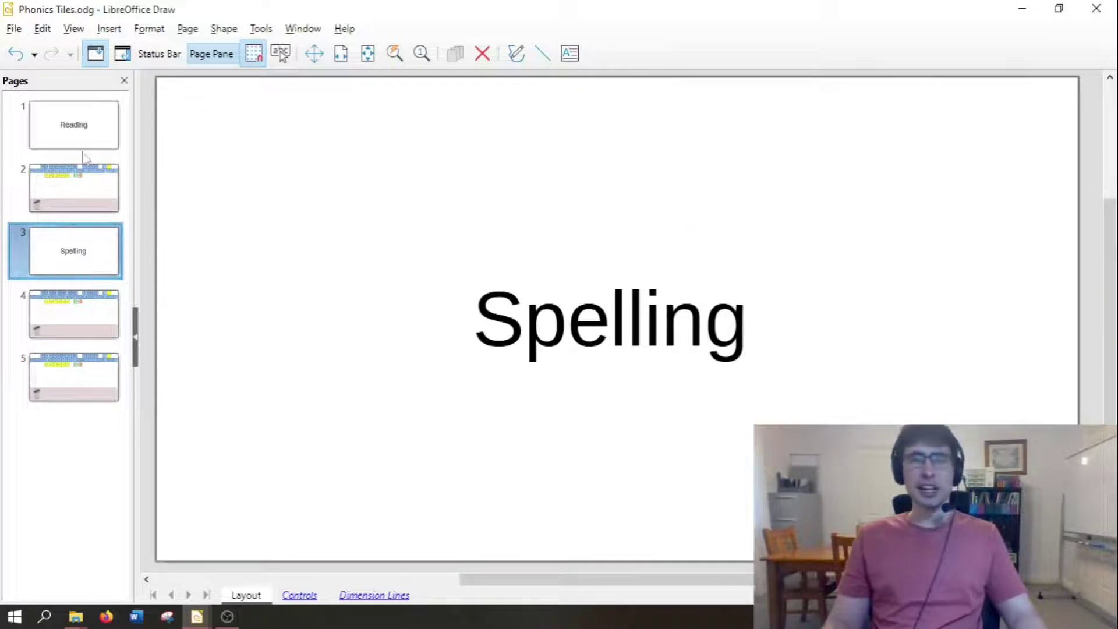
pyautogui.click(85, 142)
pyautogui.click(74, 258)
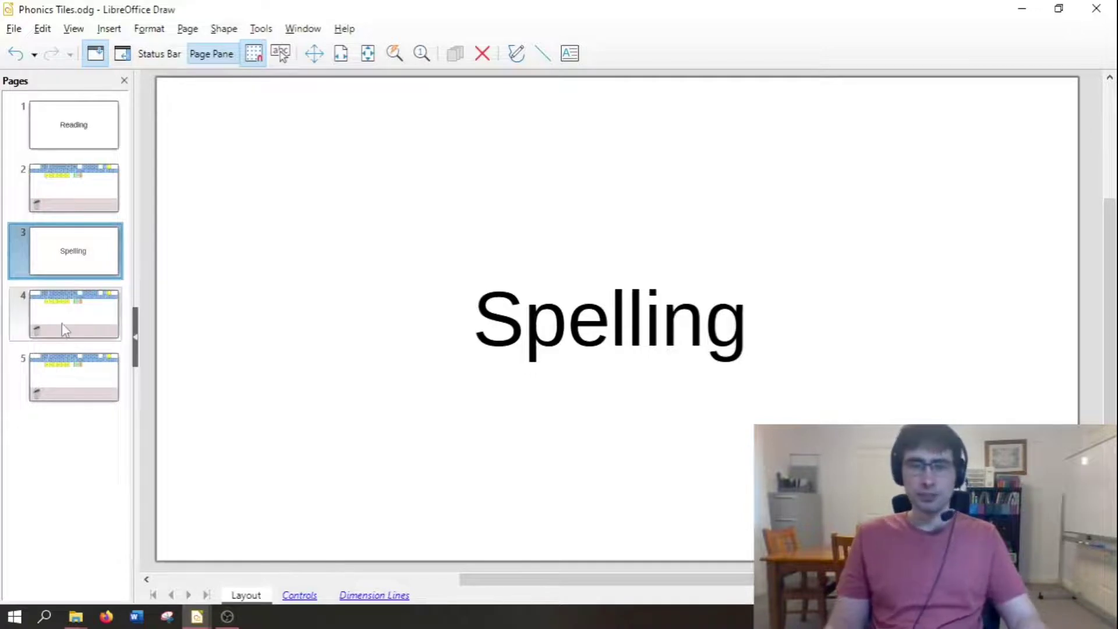
pyautogui.click(80, 385)
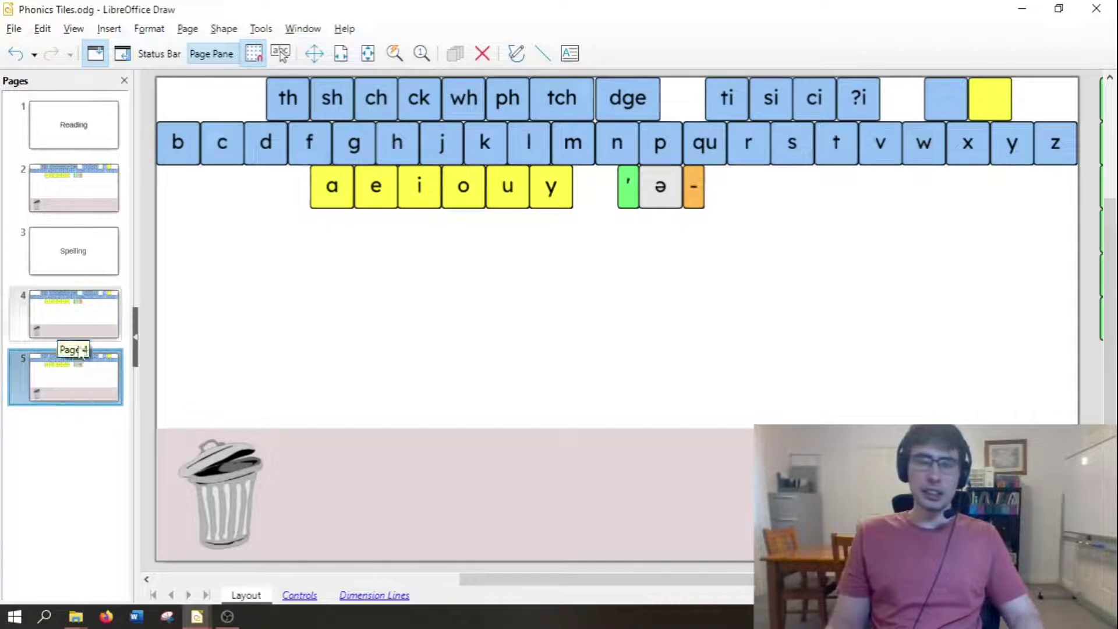
pyautogui.rightClick(65, 336)
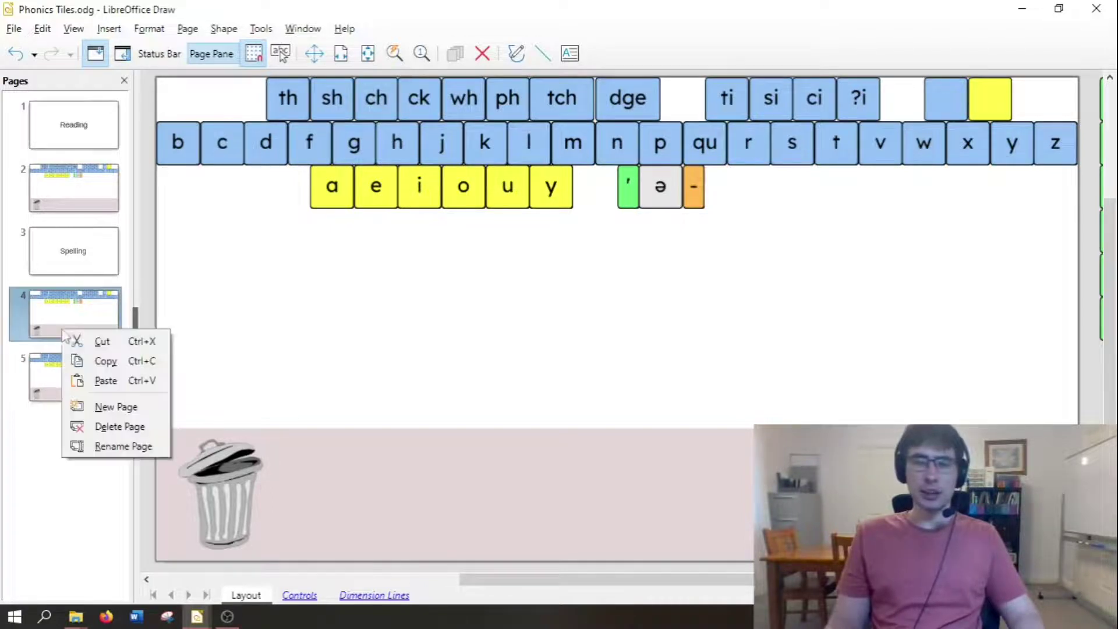
pyautogui.click(53, 409)
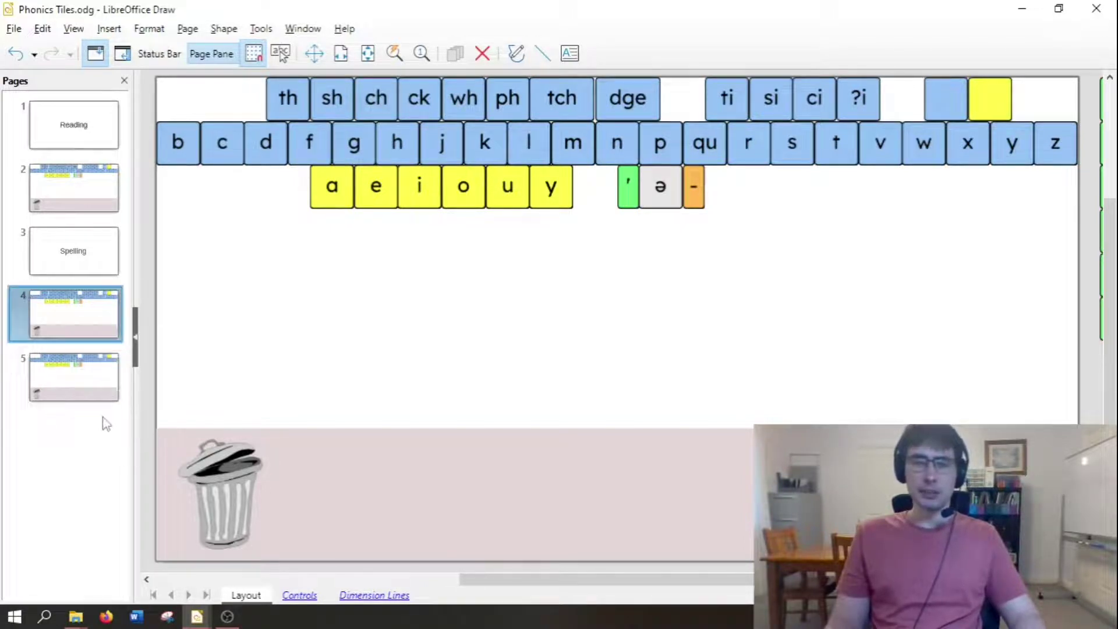
pyautogui.click(83, 259)
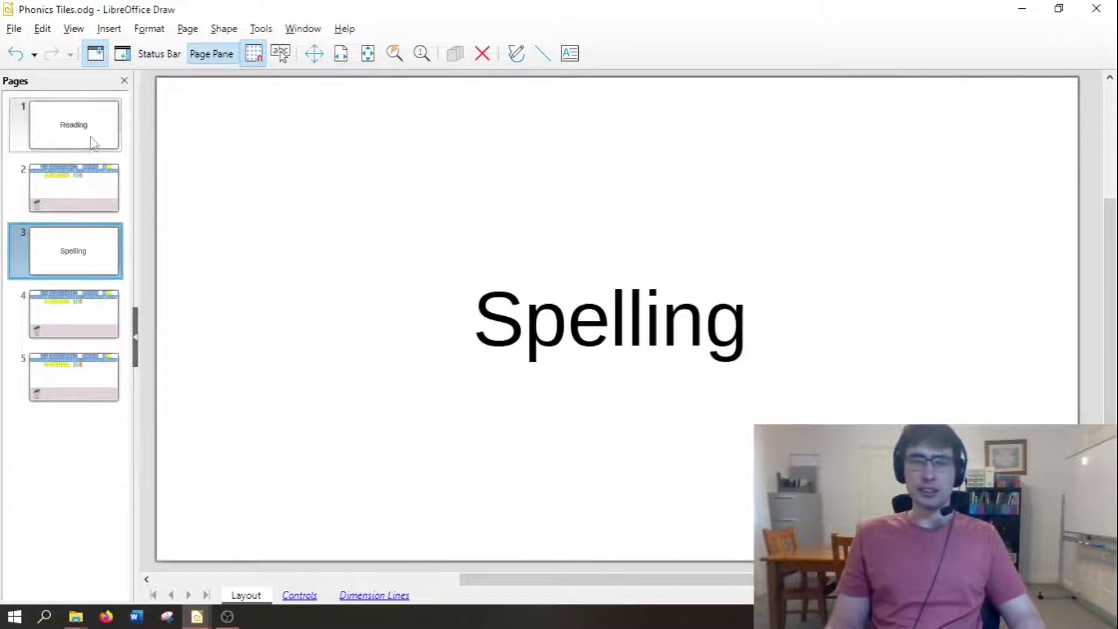
pyautogui.click(90, 140)
# On page 2, place b, a and m tiles side by side in the blank area to build "bam"
pyautogui.click(98, 209)
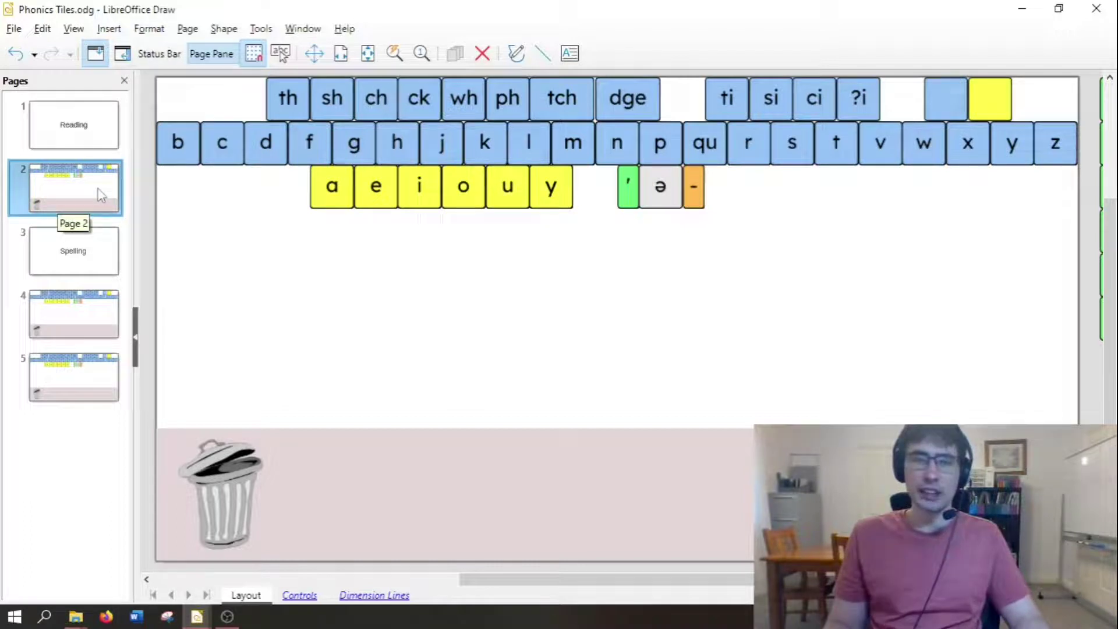
pyautogui.click(362, 245)
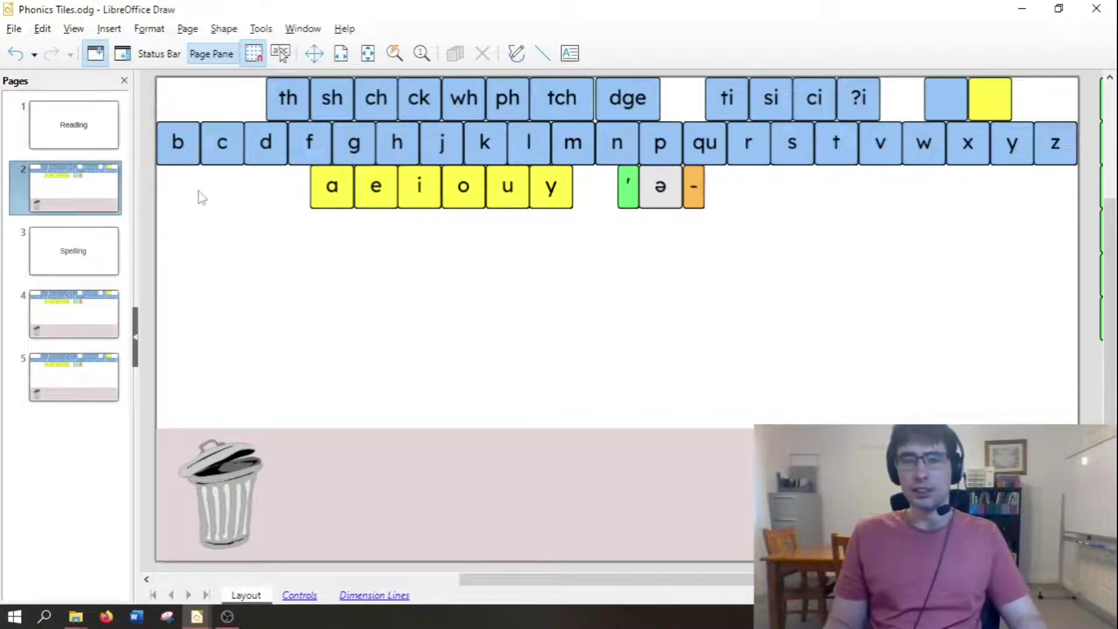
pyautogui.moveTo(190, 158); pyautogui.dragTo(266, 319)
pyautogui.click(320, 309)
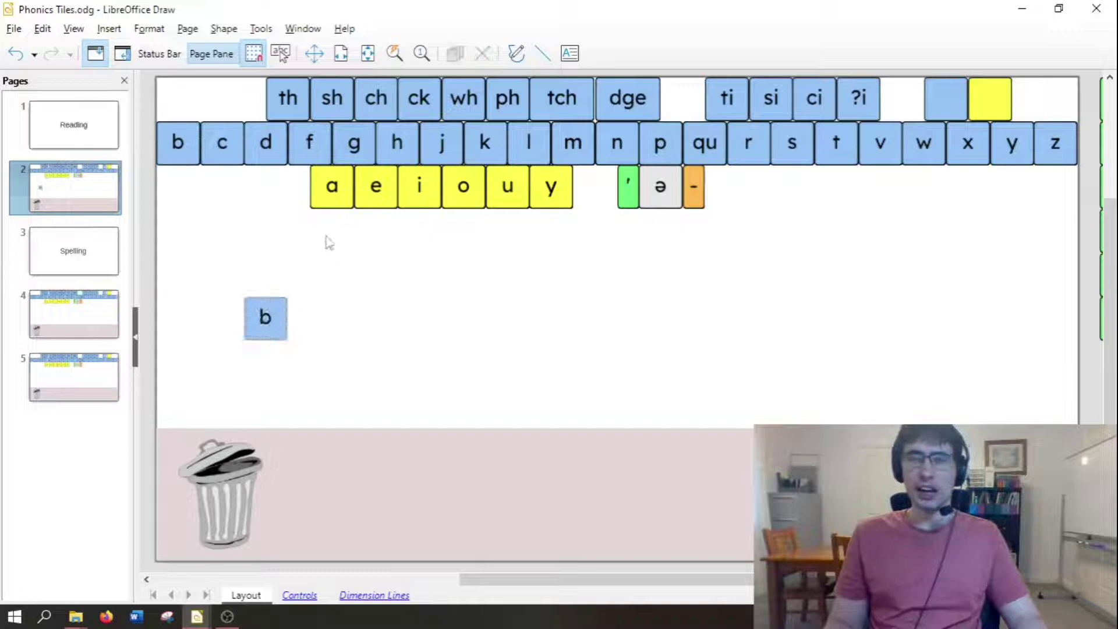
pyautogui.moveTo(324, 200); pyautogui.dragTo(310, 317)
pyautogui.click(371, 319)
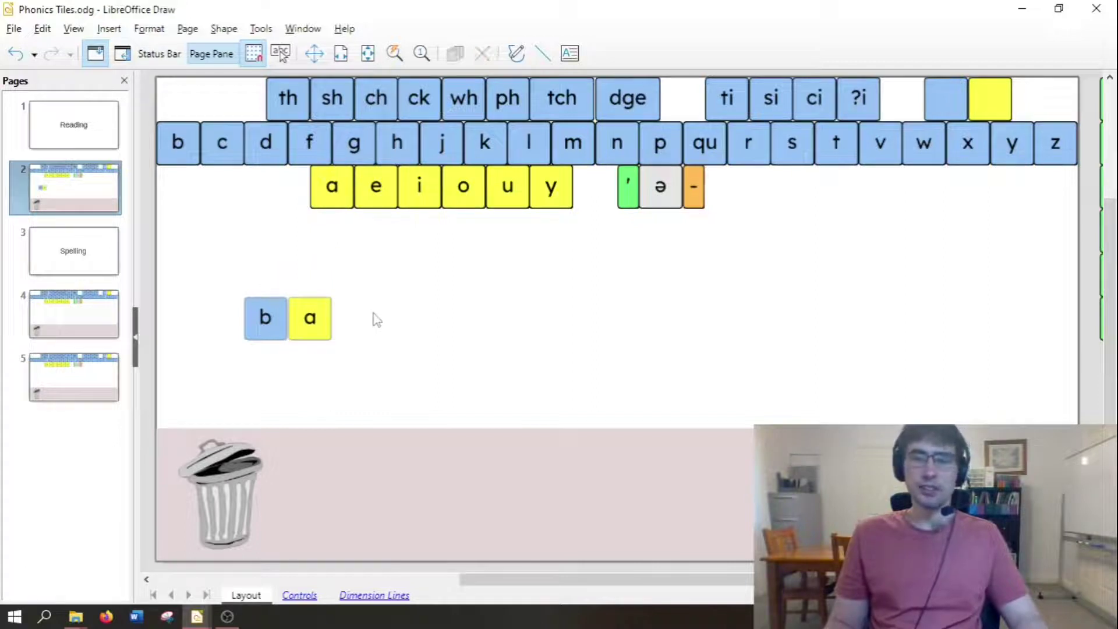
pyautogui.moveTo(587, 156); pyautogui.dragTo(368, 331)
pyautogui.click(342, 288)
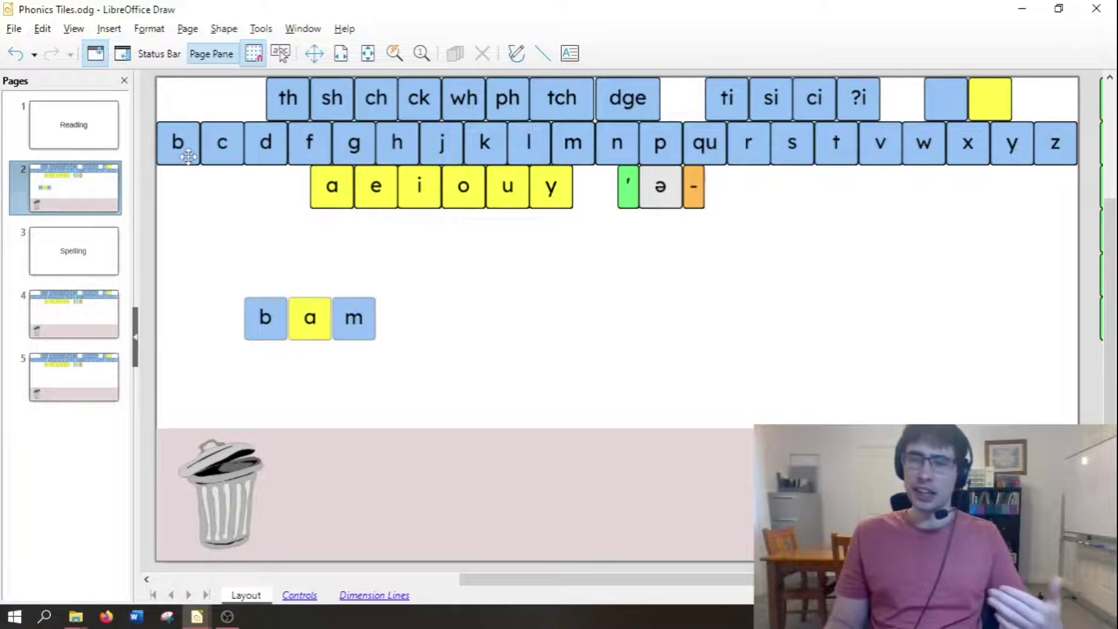
# Add another b tile directly after the m so that the word reads "bamb"
pyautogui.click(187, 156)
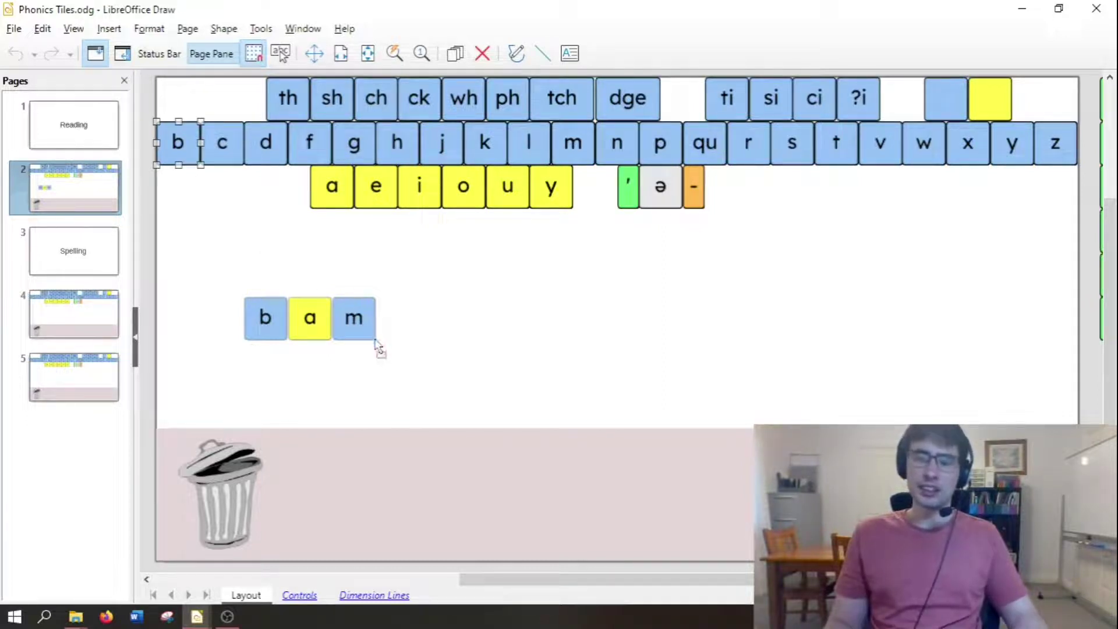
pyautogui.moveTo(373, 364); pyautogui.dragTo(374, 366)
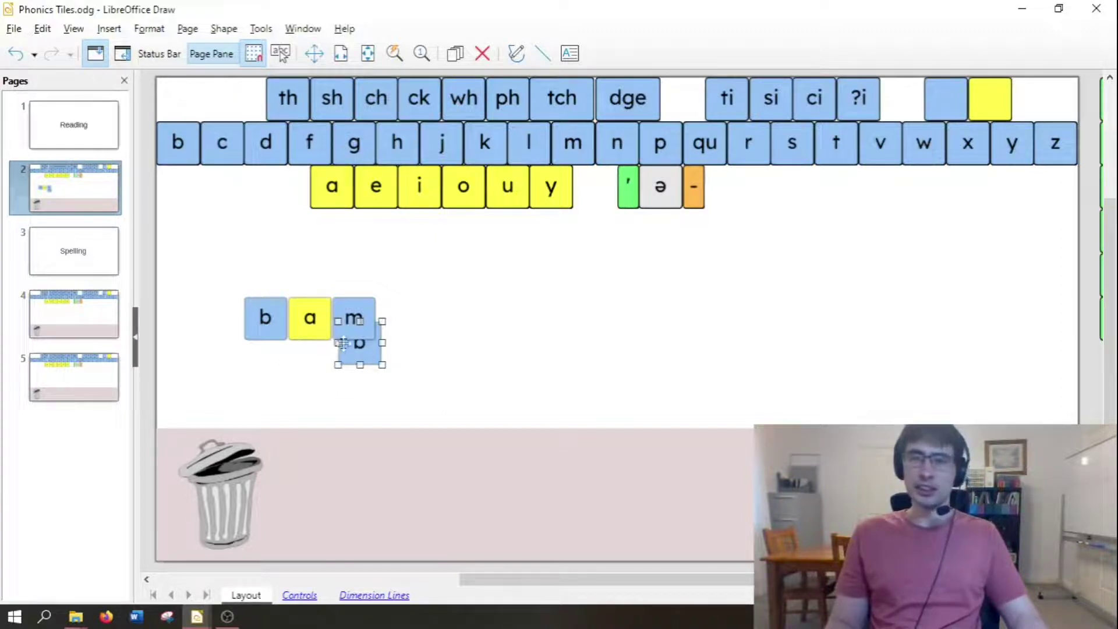
pyautogui.moveTo(361, 353); pyautogui.dragTo(418, 351)
pyautogui.click(417, 350)
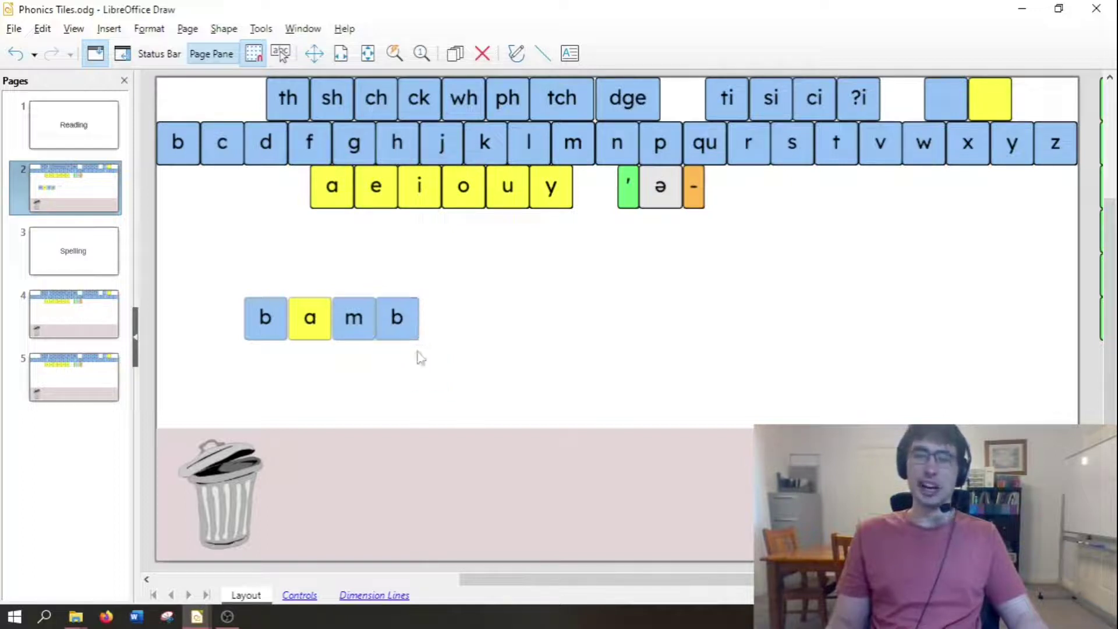
pyautogui.click(399, 332)
pyautogui.click(408, 367)
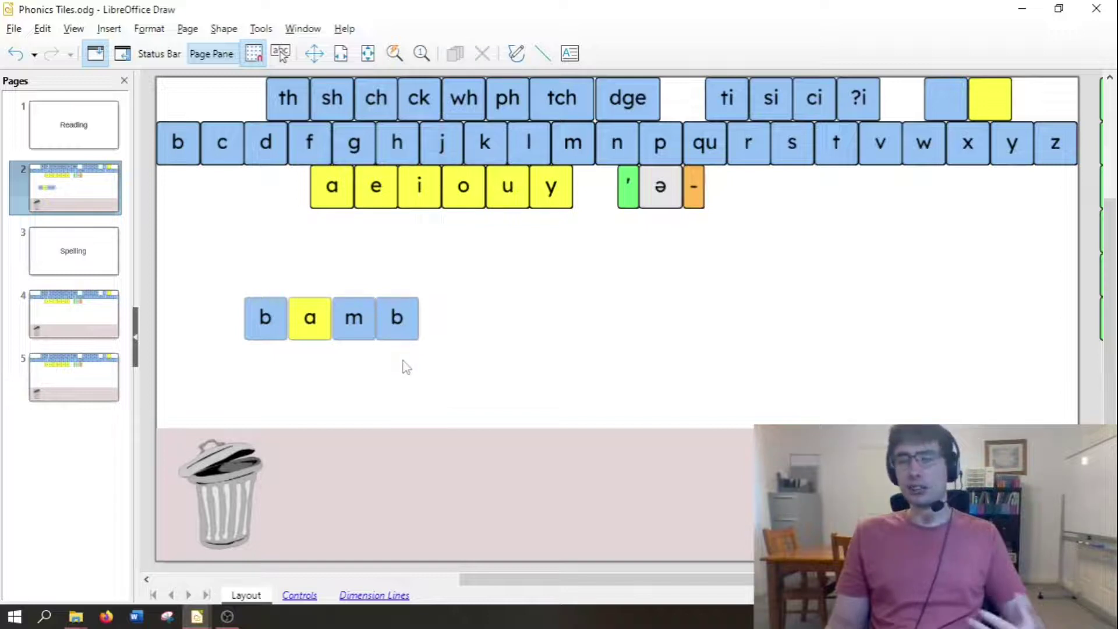
pyautogui.click(412, 325)
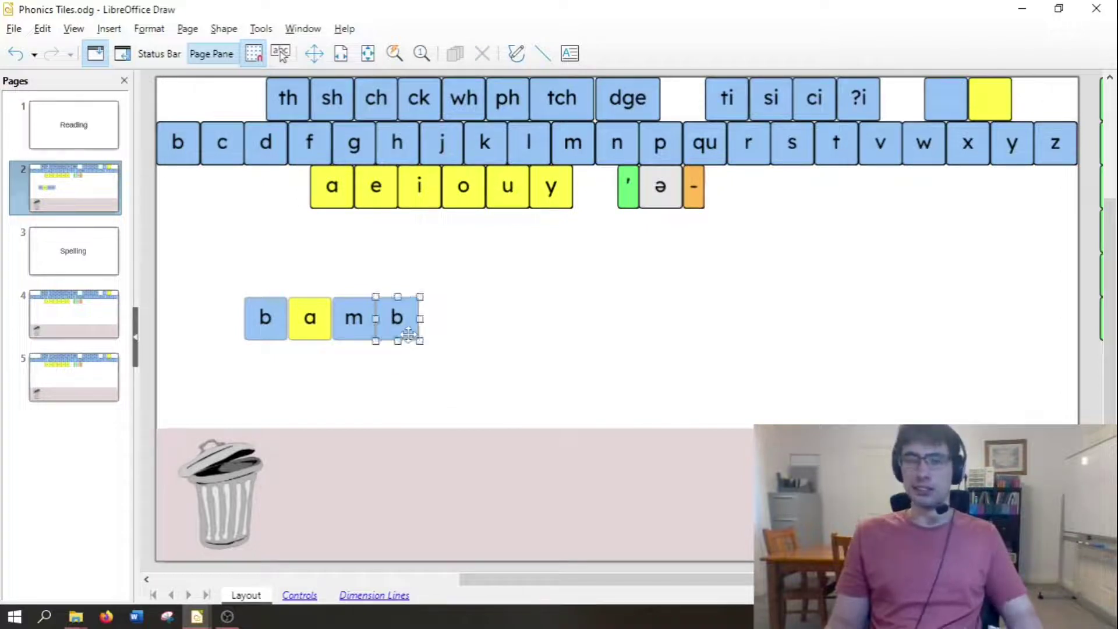
pyautogui.click(452, 318)
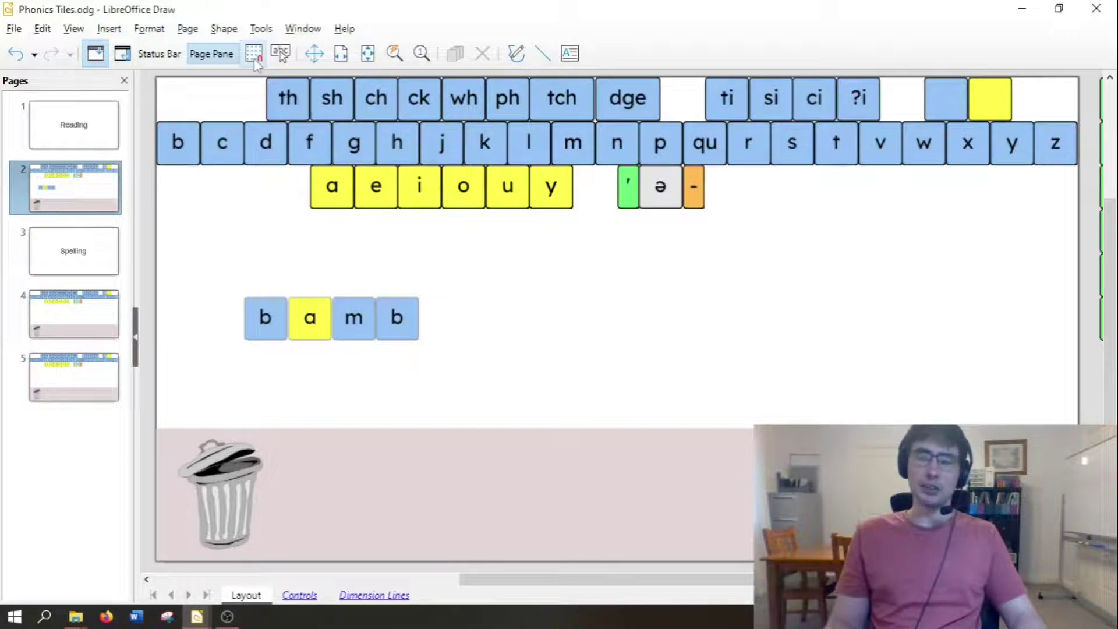
# Move the m and last b tiles out of line with grid snapping off, and realign them after the a with snapping on
pyautogui.moveTo(395, 332); pyautogui.dragTo(370, 309)
pyautogui.click(332, 341)
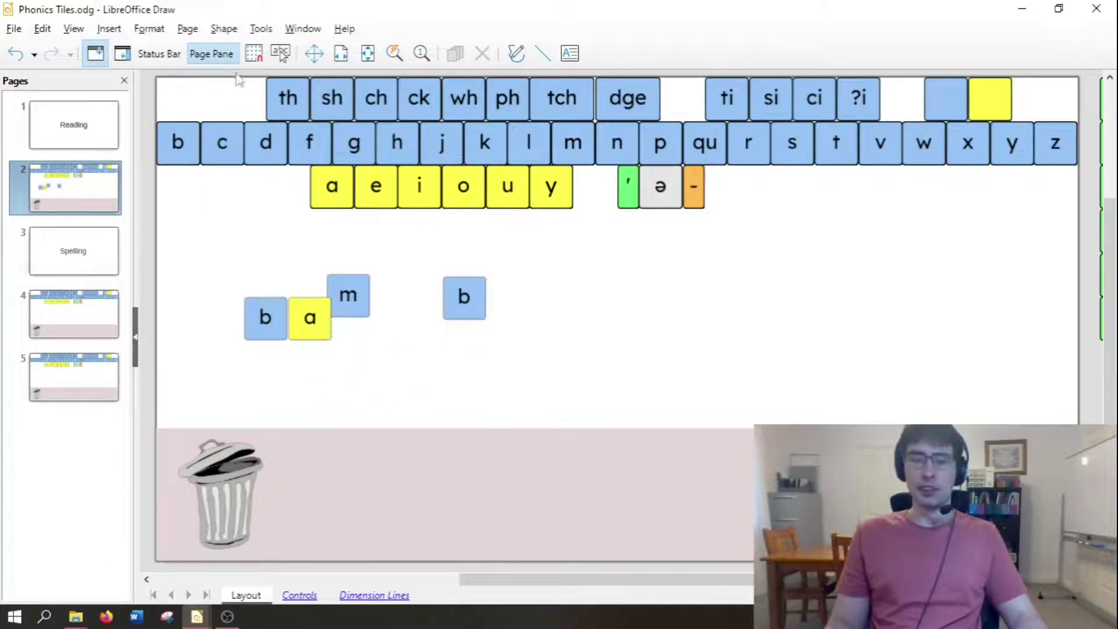
pyautogui.moveTo(343, 287); pyautogui.dragTo(349, 308)
pyautogui.moveTo(452, 293)
pyautogui.mouseDown()
pyautogui.moveTo(386, 358)
pyautogui.moveTo(385, 312)
pyautogui.mouseUp()
# Select the a, m and last b tiles of "bamb" together with a selection rectangle, leaving out the first b
pyautogui.moveTo(240, 268); pyautogui.dragTo(487, 365)
pyautogui.click(437, 382)
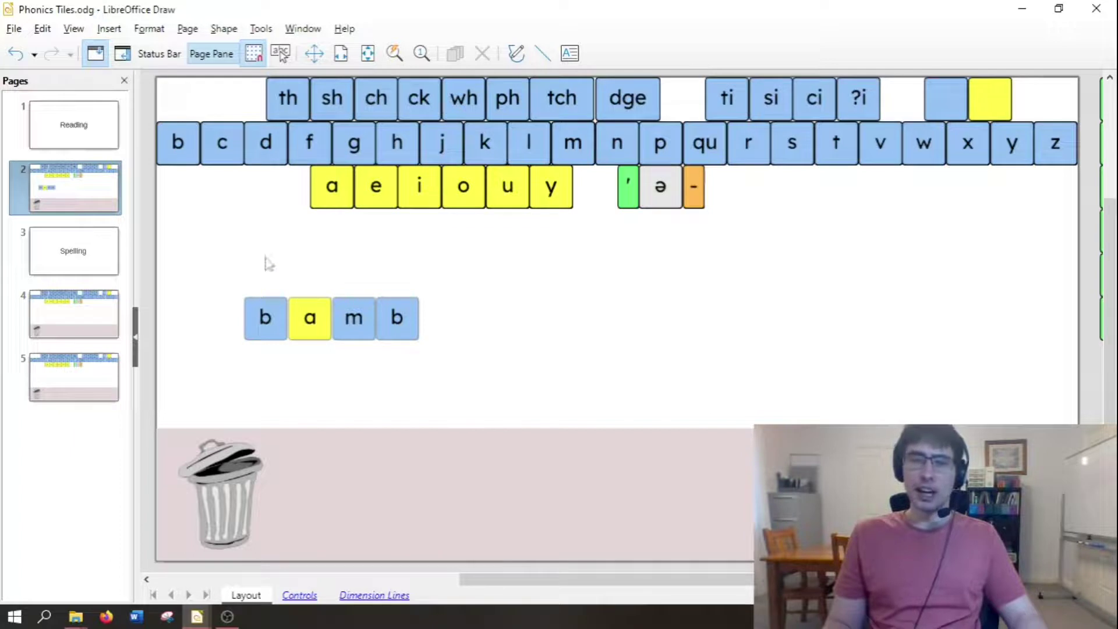
pyautogui.moveTo(266, 260); pyautogui.dragTo(275, 270)
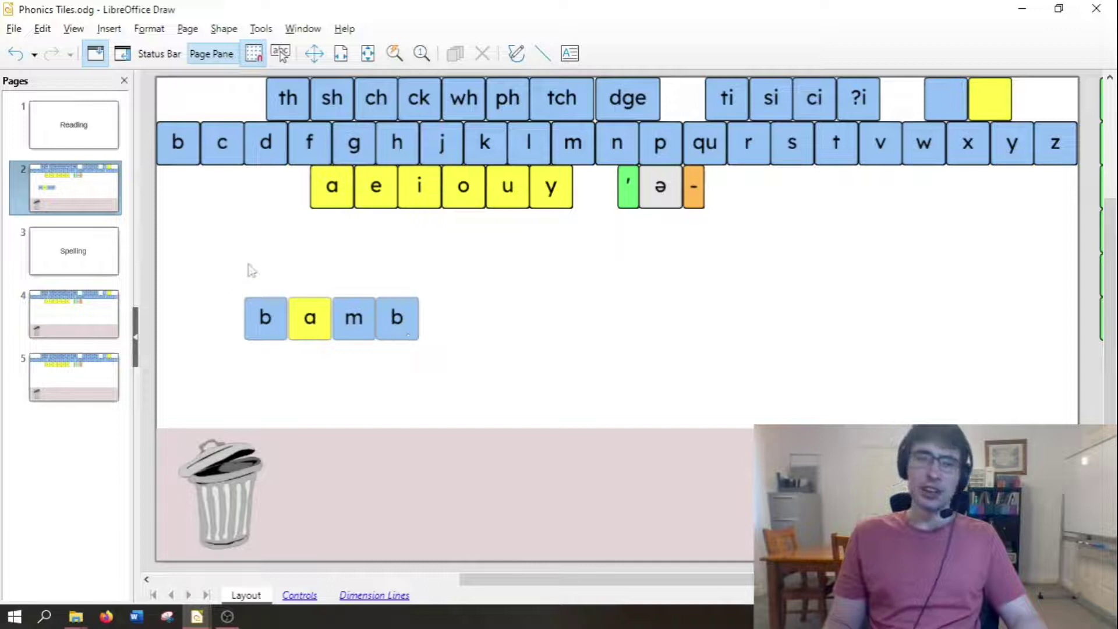
pyautogui.moveTo(267, 255); pyautogui.dragTo(439, 400)
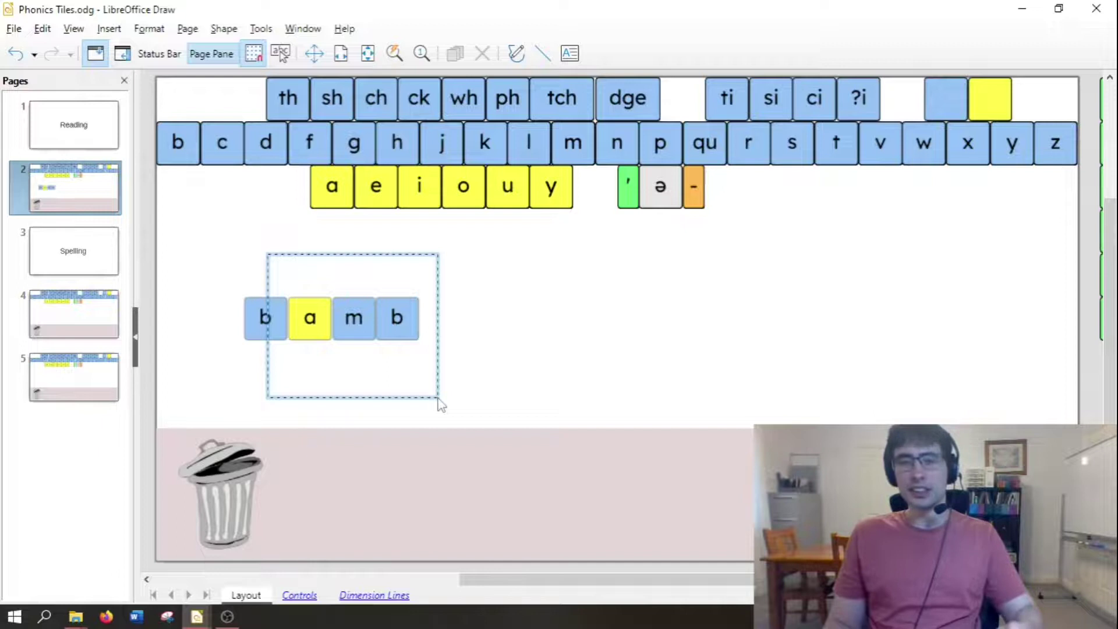
pyautogui.moveTo(441, 404); pyautogui.dragTo(440, 400)
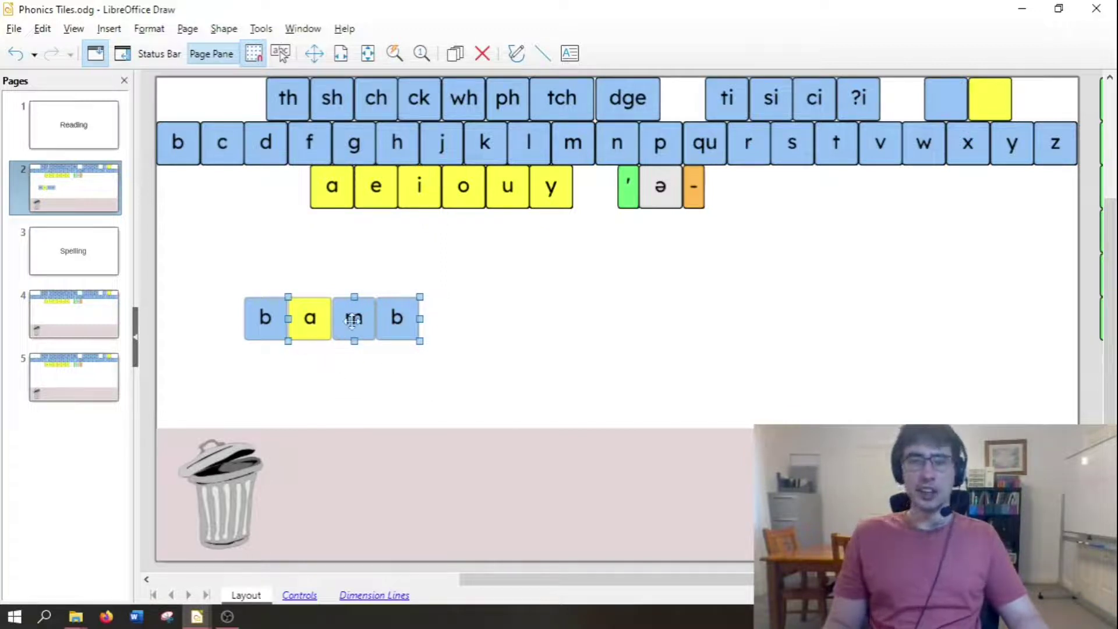
# Spread out the tiles of "bamb" on the same line, leaving a half-tile gap between each pair of letters
pyautogui.moveTo(321, 330); pyautogui.dragTo(346, 335)
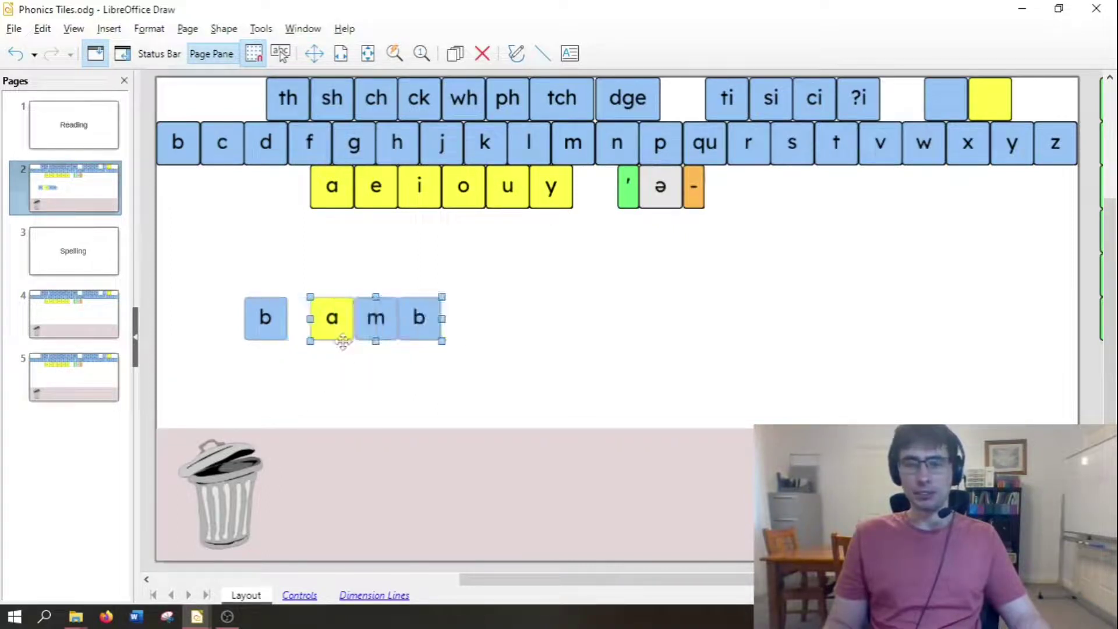
pyautogui.click(344, 366)
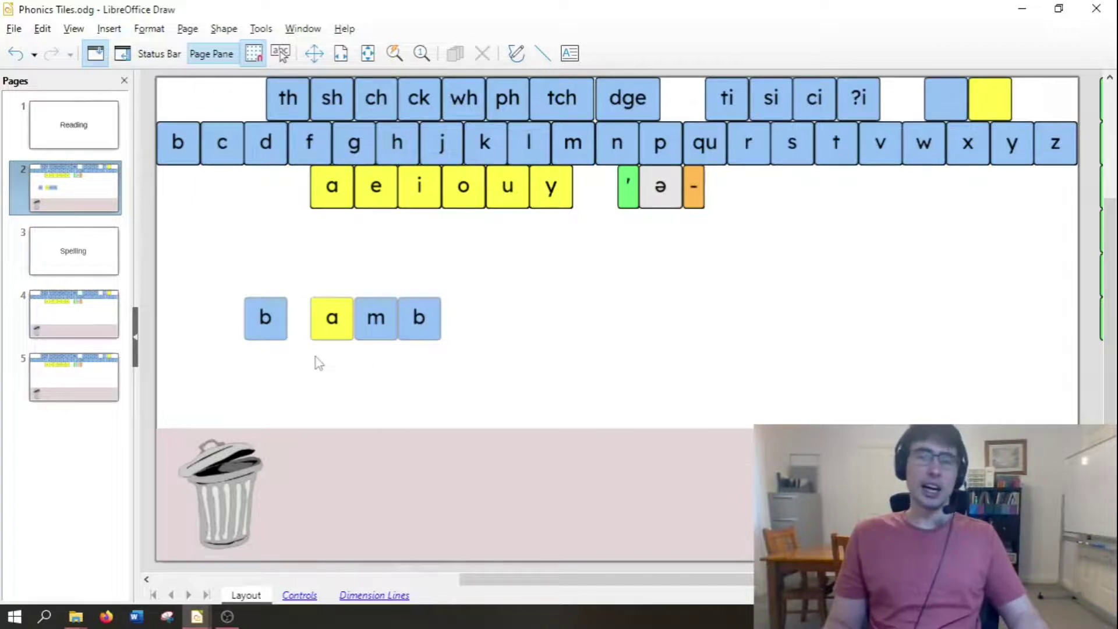
pyautogui.moveTo(332, 253); pyautogui.dragTo(469, 401)
pyautogui.moveTo(411, 329)
pyautogui.mouseDown()
pyautogui.moveTo(419, 320)
pyautogui.moveTo(430, 331)
pyautogui.mouseUp()
pyautogui.click(412, 375)
pyautogui.moveTo(398, 281); pyautogui.dragTo(477, 372)
pyautogui.moveTo(441, 317)
pyautogui.mouseDown()
pyautogui.moveTo(508, 317)
pyautogui.moveTo(464, 317)
pyautogui.mouseUp()
pyautogui.click(454, 375)
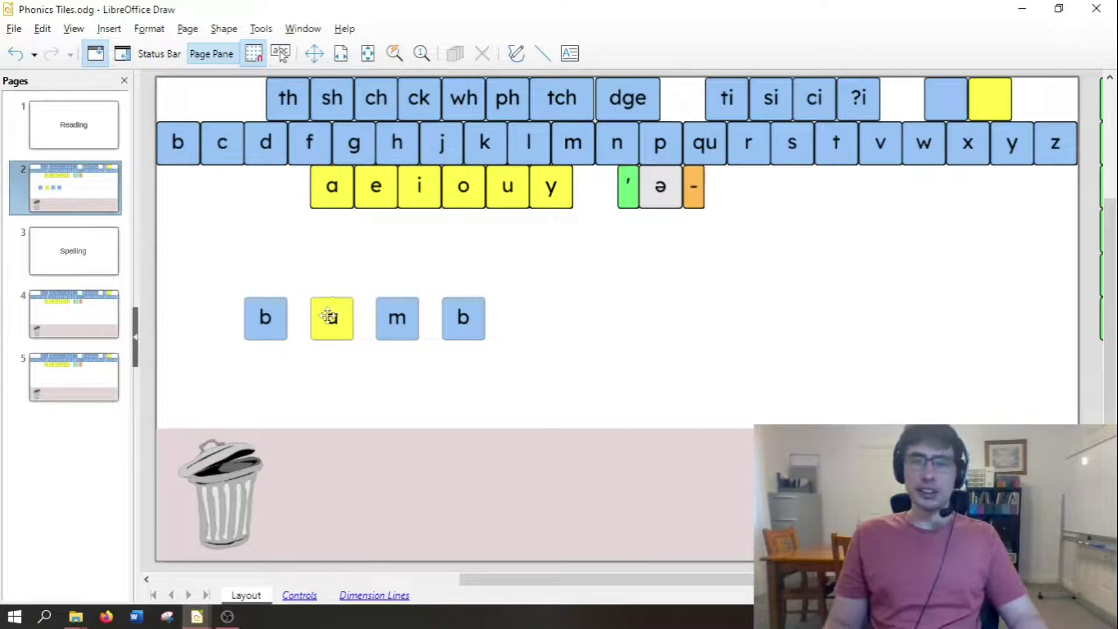
# Delete the last b tile so that only b, a and m remain
pyautogui.click(450, 334)
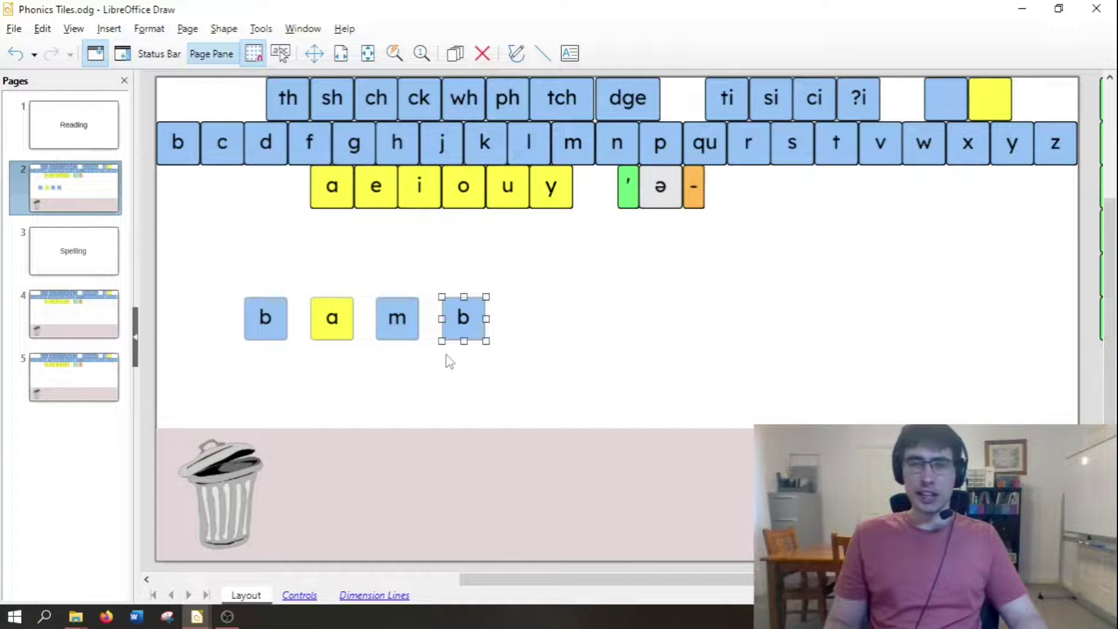
pyautogui.press('Delete')
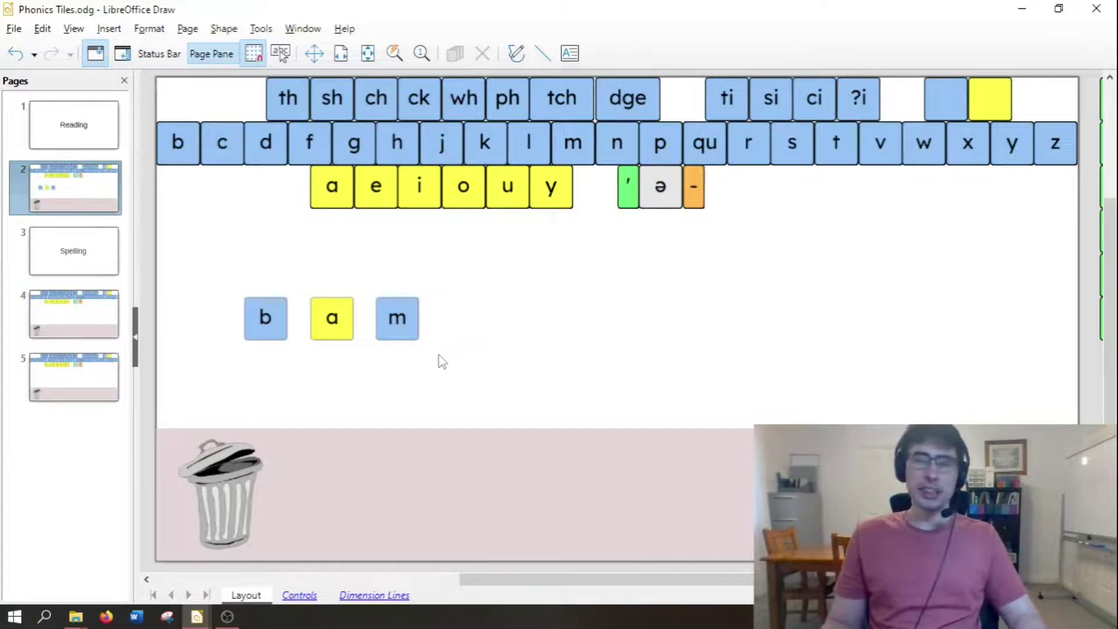
# Select the b, a and m tiles together and move them onto the pink trash area beside the bin
pyautogui.click(350, 451)
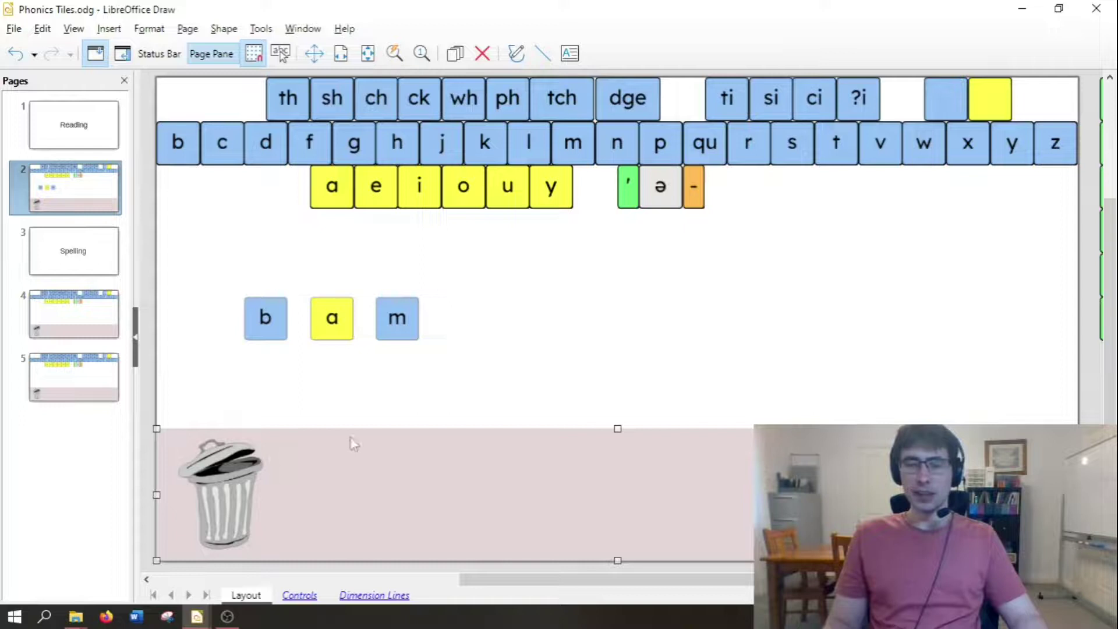
pyautogui.click(224, 269)
pyautogui.moveTo(217, 256); pyautogui.dragTo(462, 390)
pyautogui.moveTo(341, 310); pyautogui.dragTo(353, 489)
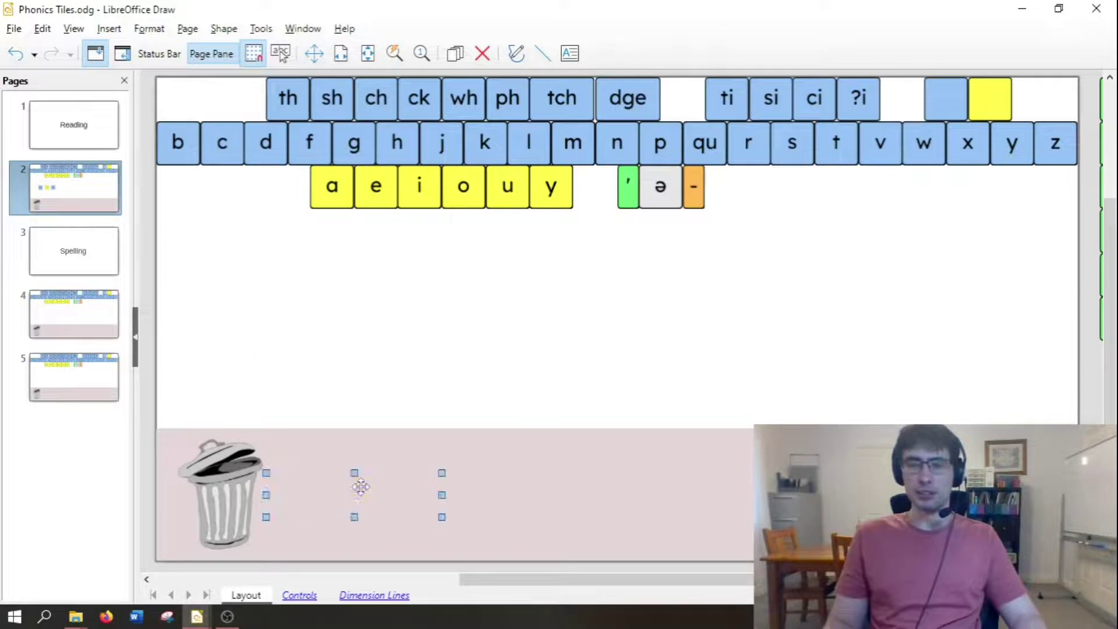
pyautogui.click(378, 401)
# Select the tiles hidden behind the trash area as a group and move them back into the blank area
pyautogui.moveTo(218, 373); pyautogui.dragTo(576, 606)
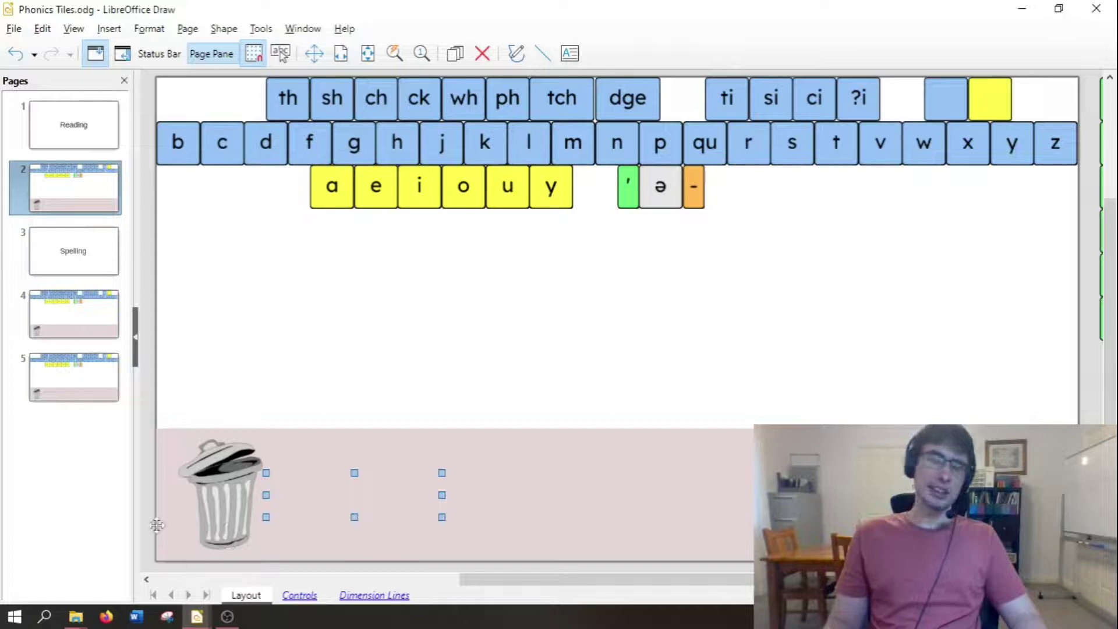
pyautogui.moveTo(288, 506); pyautogui.dragTo(244, 330)
pyautogui.click(280, 373)
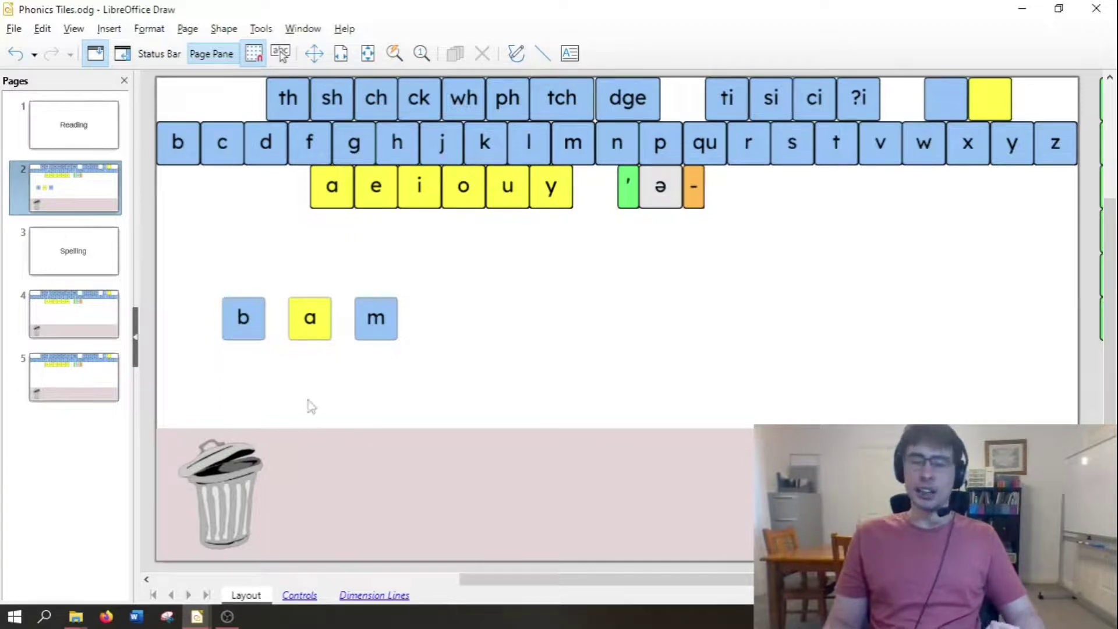
# Bring the pink trash area to the front so that it covers anything placed on it
pyautogui.click(337, 458)
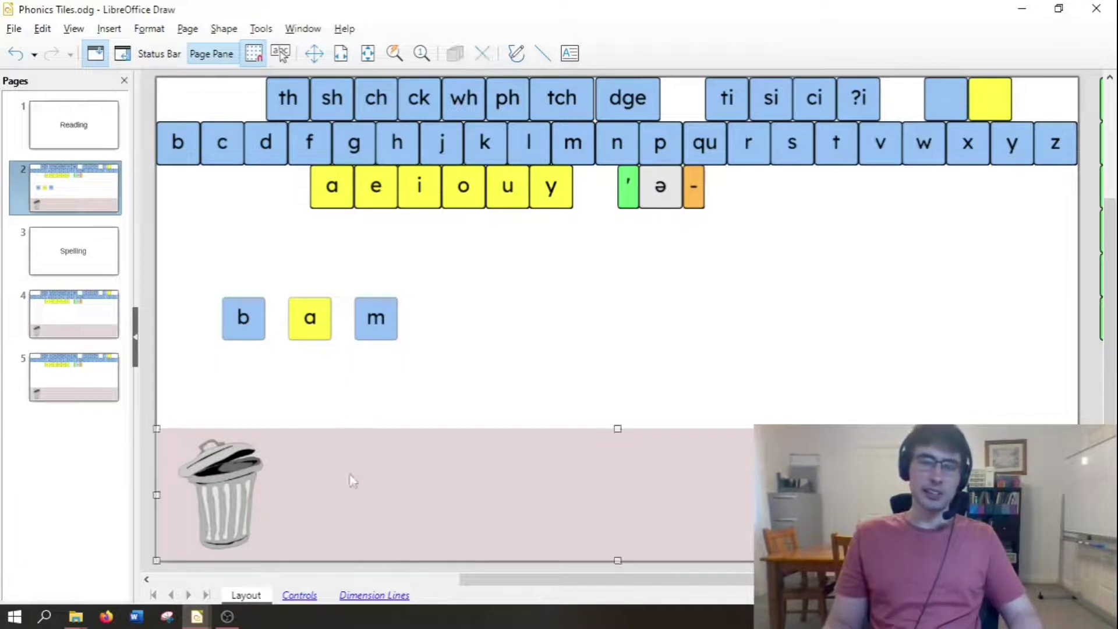
pyautogui.click(387, 306)
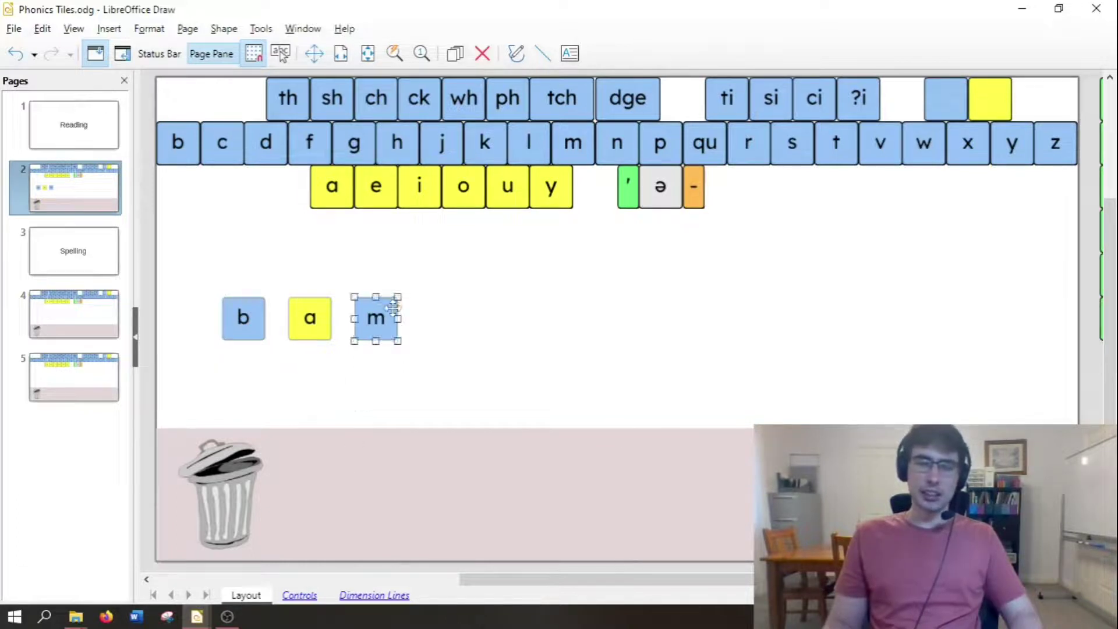
pyautogui.rightClick(392, 451)
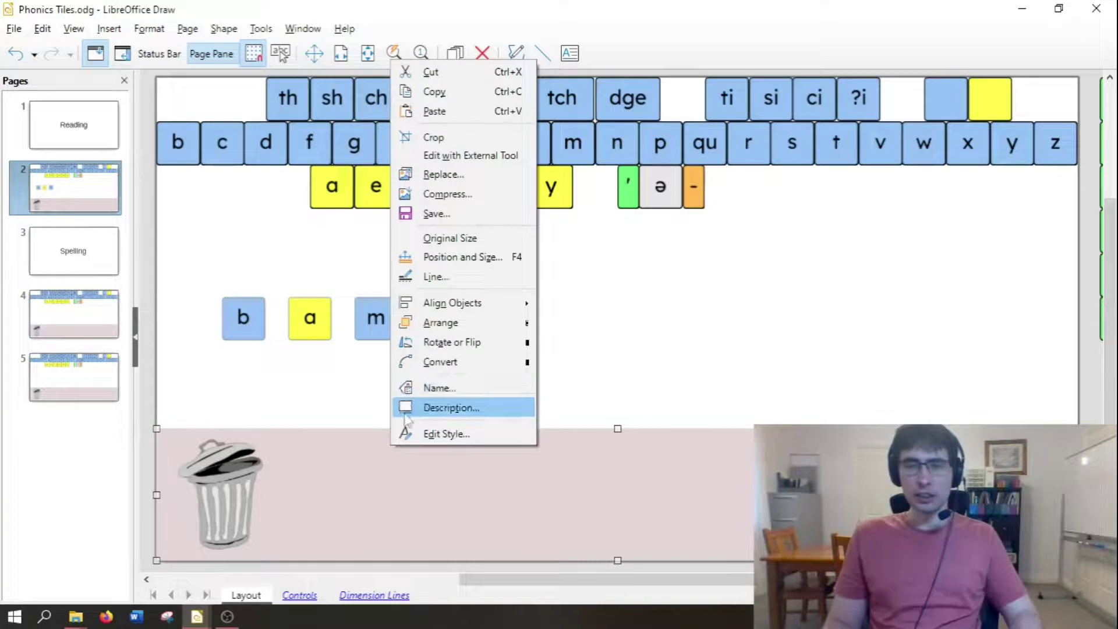
pyautogui.moveTo(487, 337)
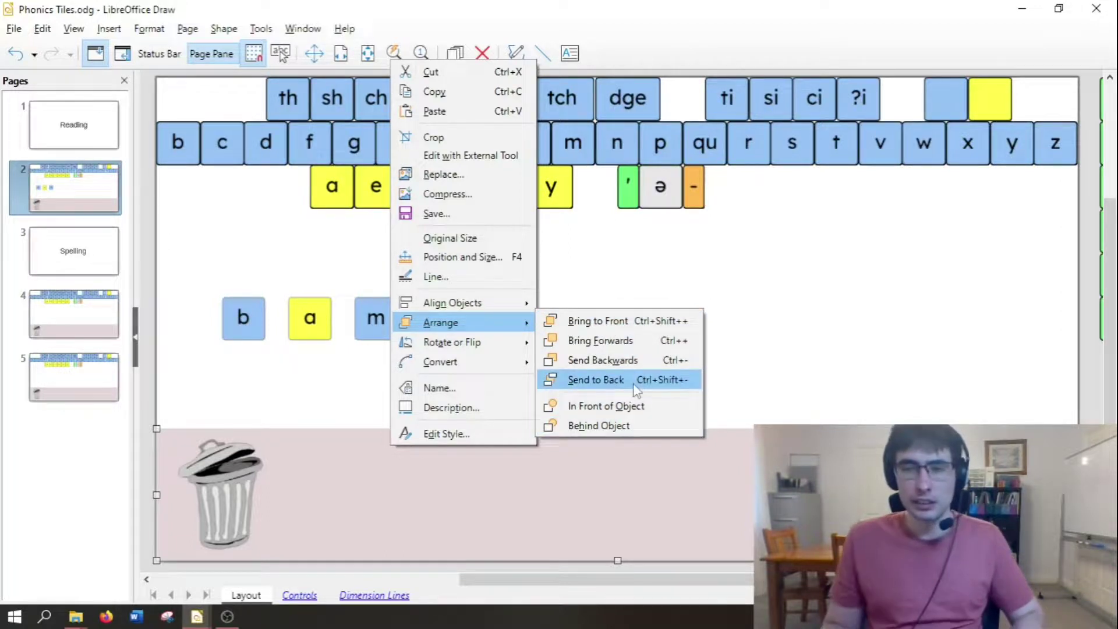
pyautogui.click(623, 330)
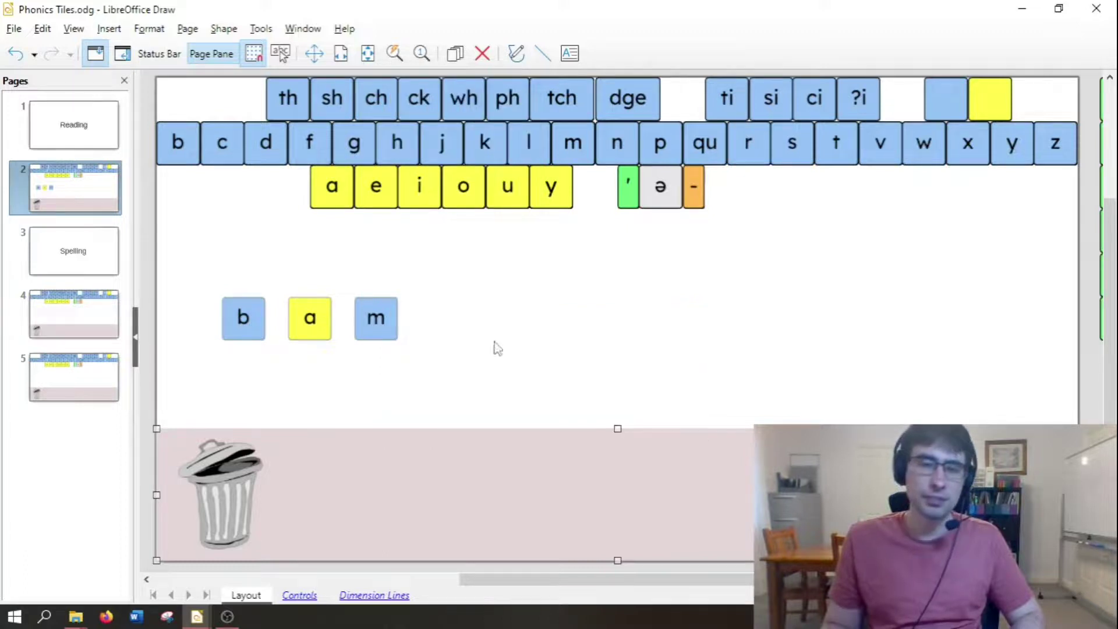
pyautogui.click(400, 424)
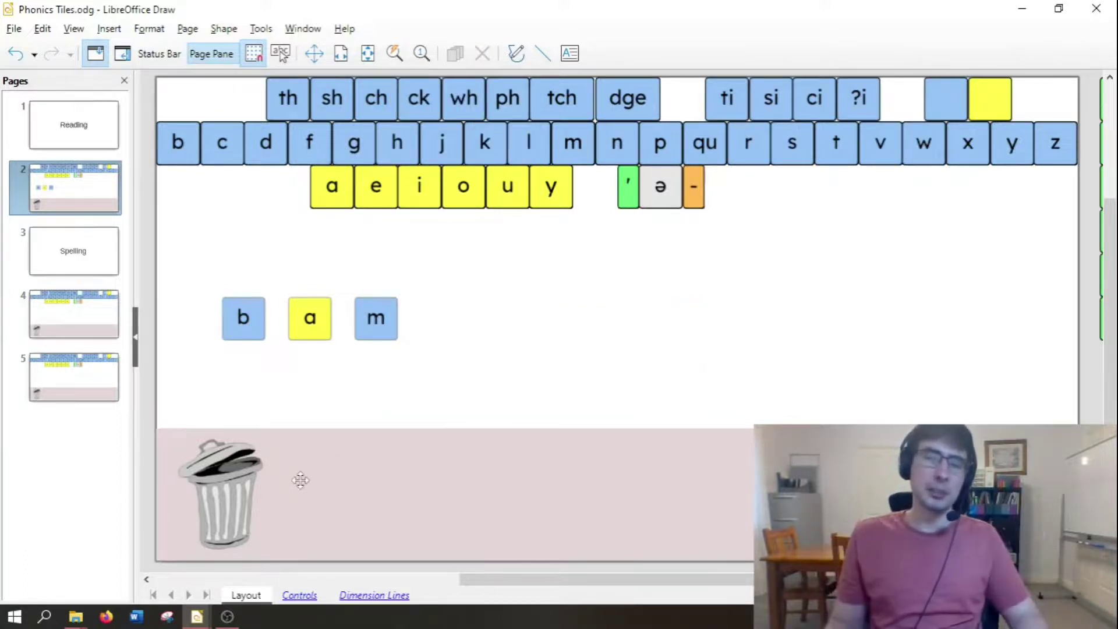
# Move the b, a and m tiles together onto the trash area, and undo the move
pyautogui.moveTo(209, 283); pyautogui.dragTo(421, 382)
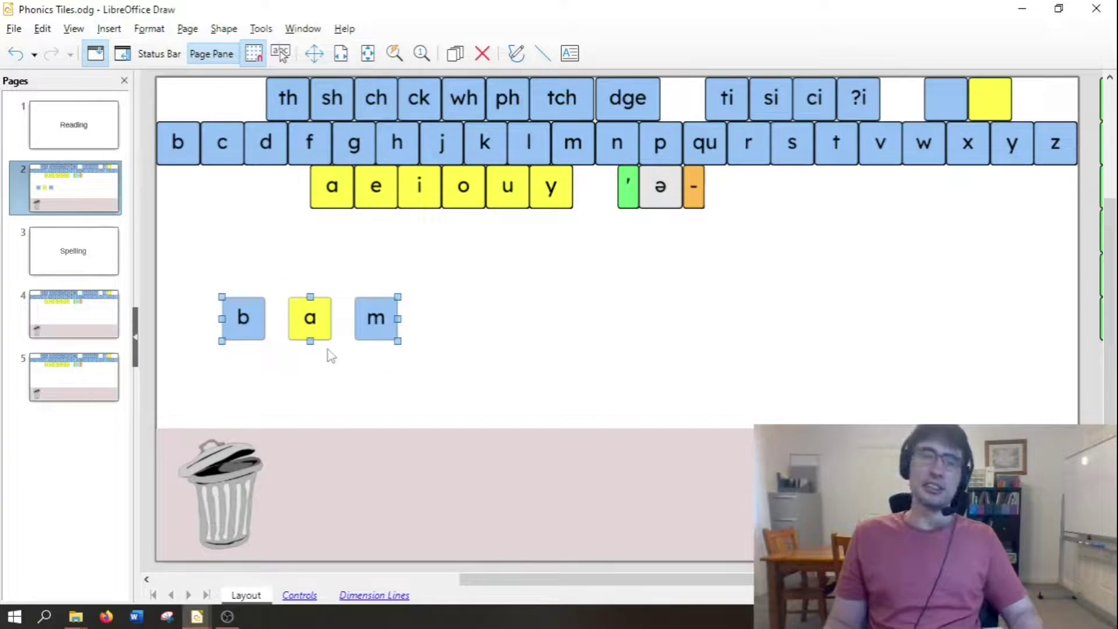
pyautogui.moveTo(323, 325); pyautogui.dragTo(410, 501)
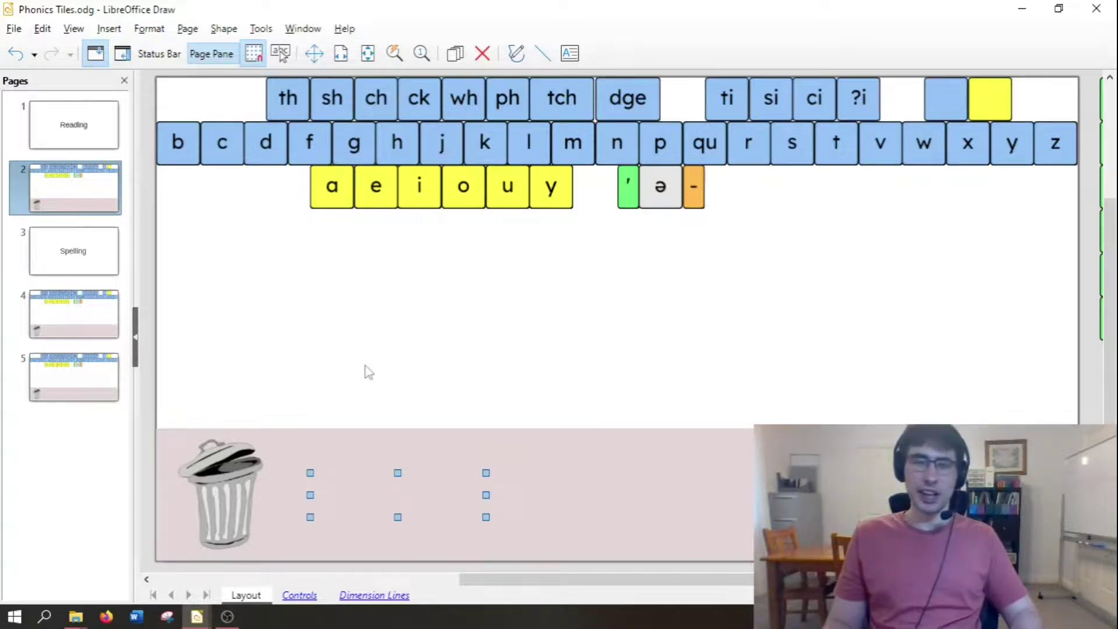
pyautogui.hotkey('ctrl', 'z')
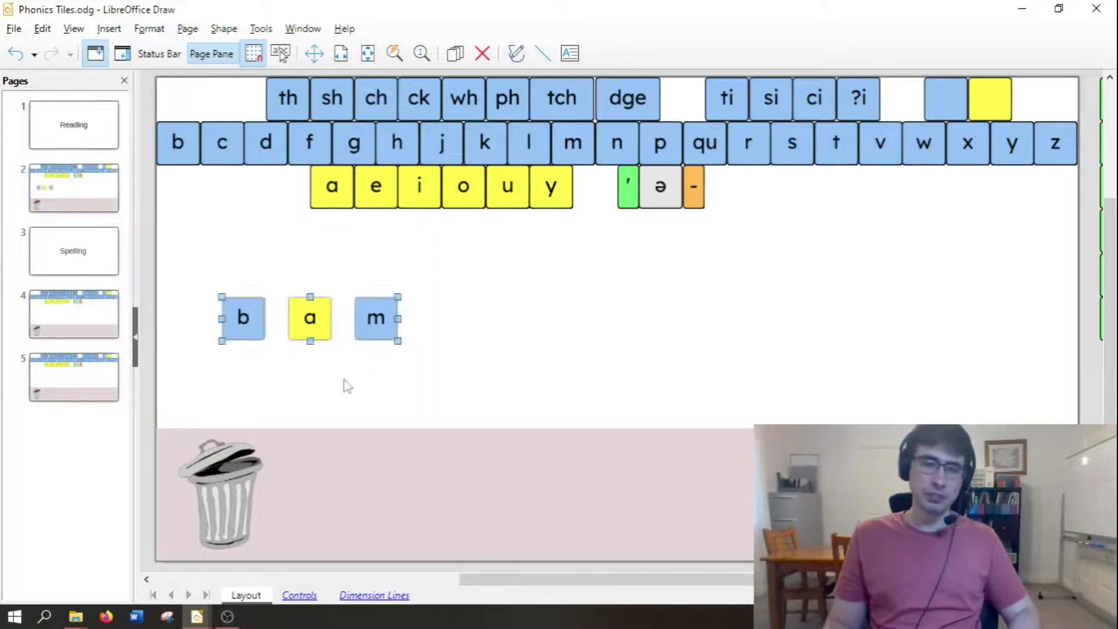
pyautogui.click(342, 386)
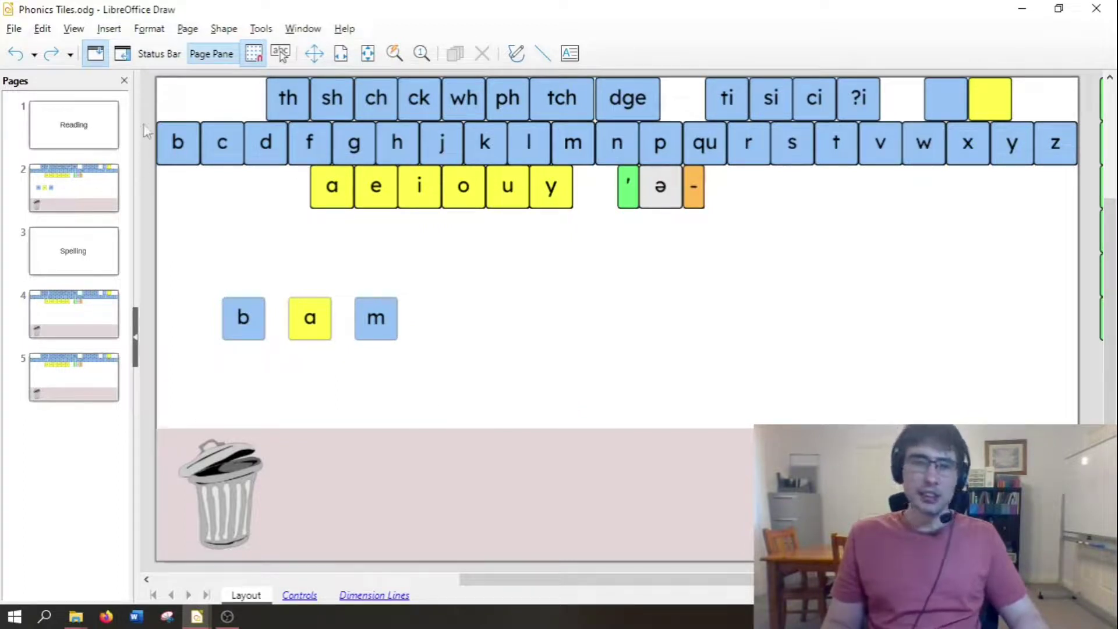
# Highlight the single-letter consonant row, the yellow vowel row and the digraph row in turn using selection rectangles
pyautogui.moveTo(150, 111); pyautogui.dragTo(1084, 174)
pyautogui.moveTo(260, 233); pyautogui.dragTo(586, 162)
pyautogui.click(602, 217)
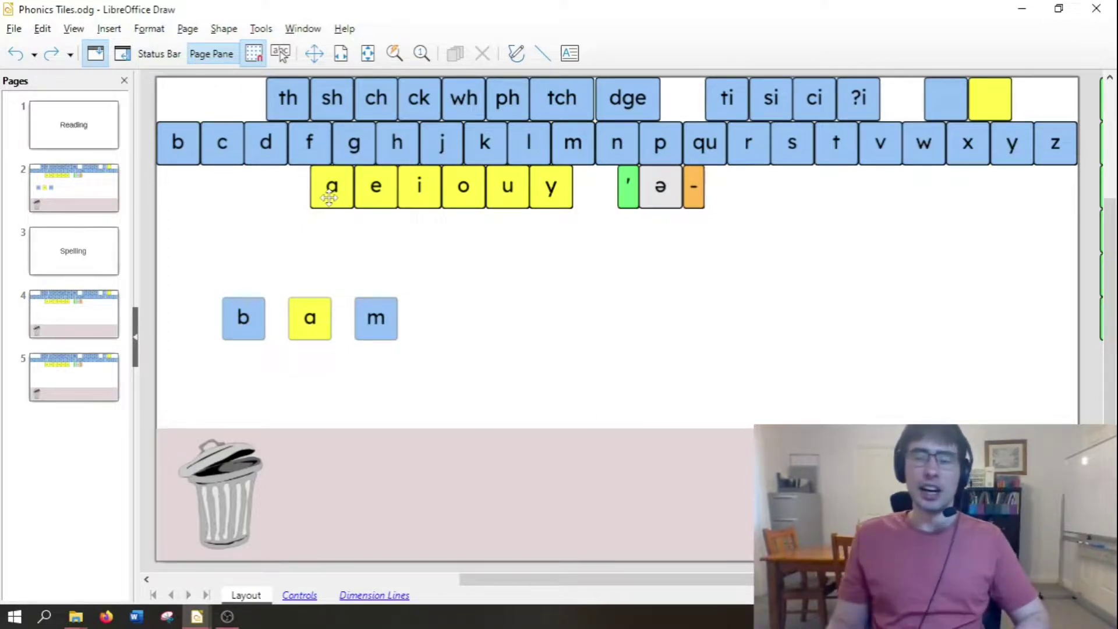
pyautogui.moveTo(221, 70); pyautogui.dragTo(899, 133)
pyautogui.moveTo(899, 129); pyautogui.dragTo(899, 127)
pyautogui.click(905, 66)
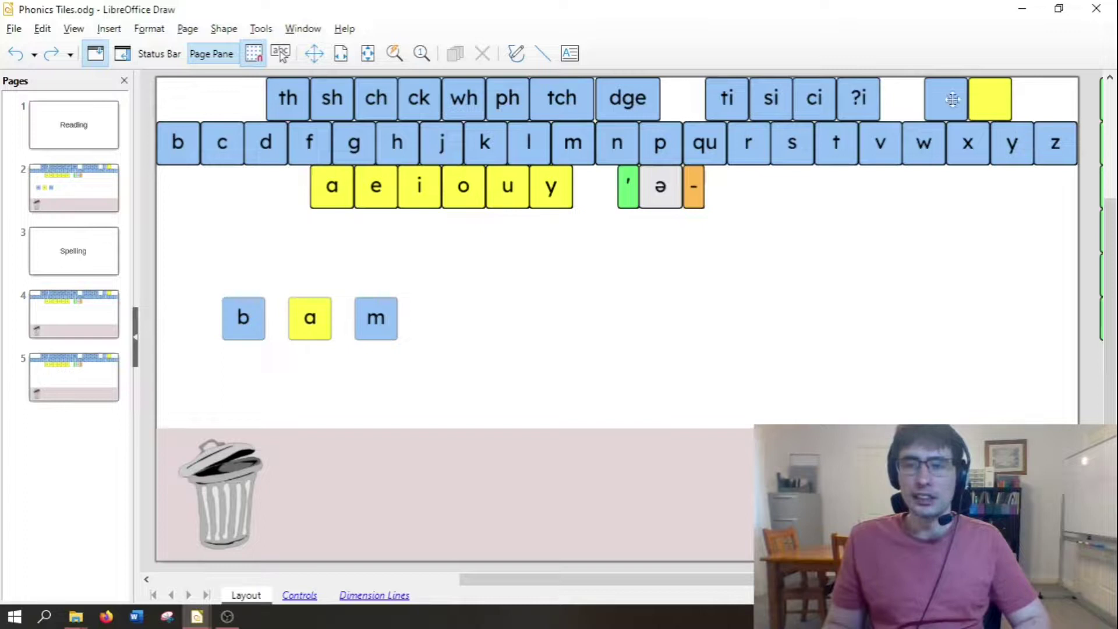
# Highlight the blank blue and yellow tiles, and point out the accent, schwa and hyphen tiles by selecting them
pyautogui.moveTo(912, 76); pyautogui.dragTo(1028, 152)
pyautogui.click(732, 263)
pyautogui.moveTo(728, 255); pyautogui.dragTo(601, 156)
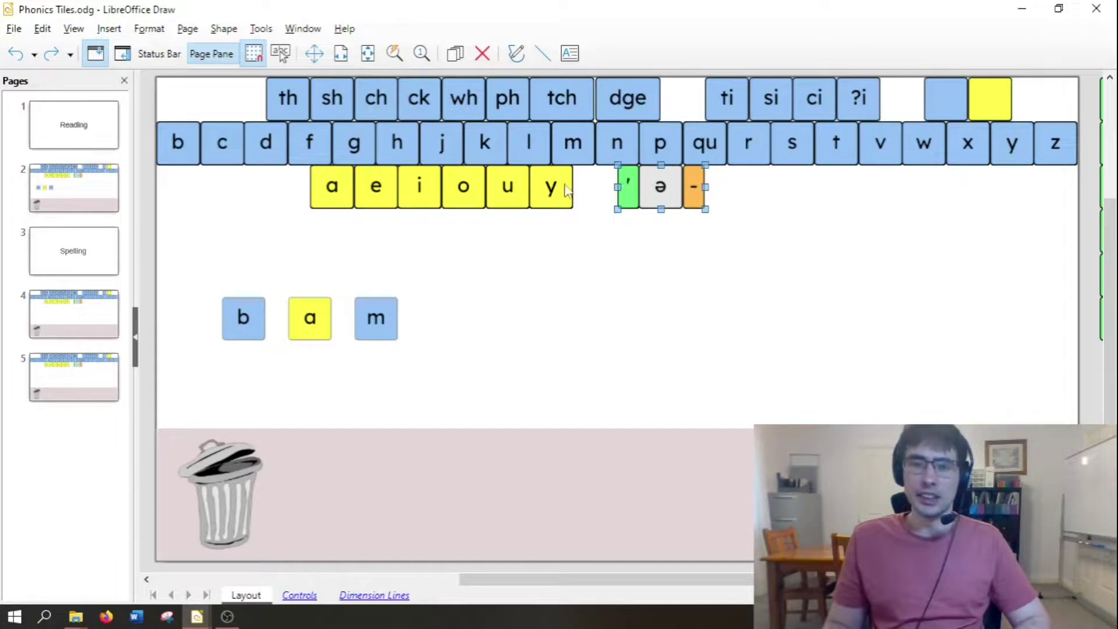
pyautogui.click(626, 207)
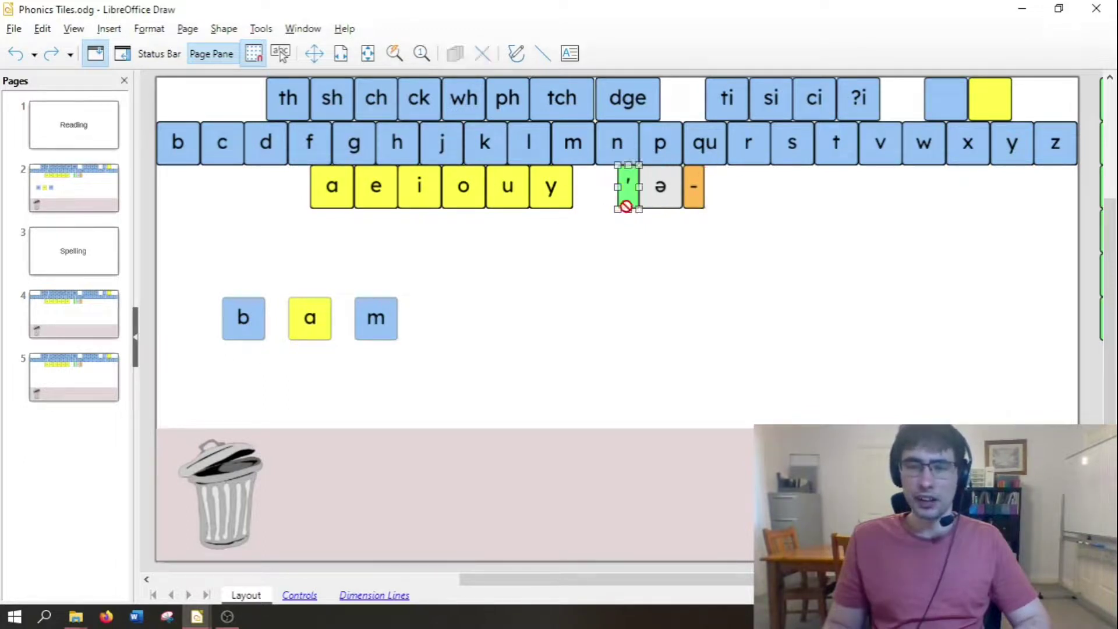
pyautogui.click(676, 203)
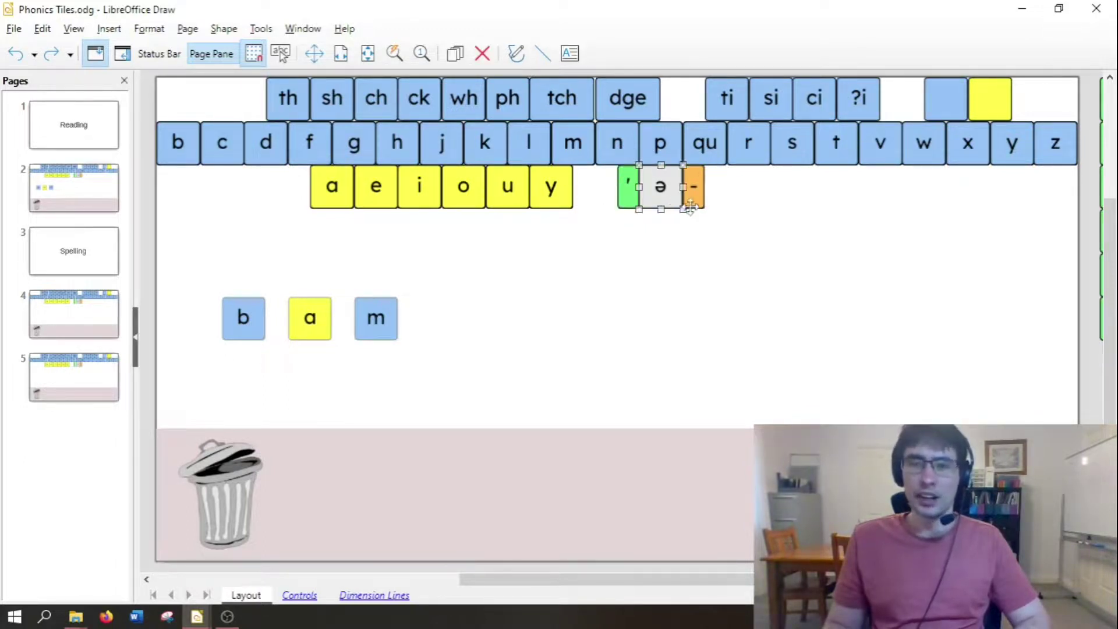
pyautogui.click(644, 264)
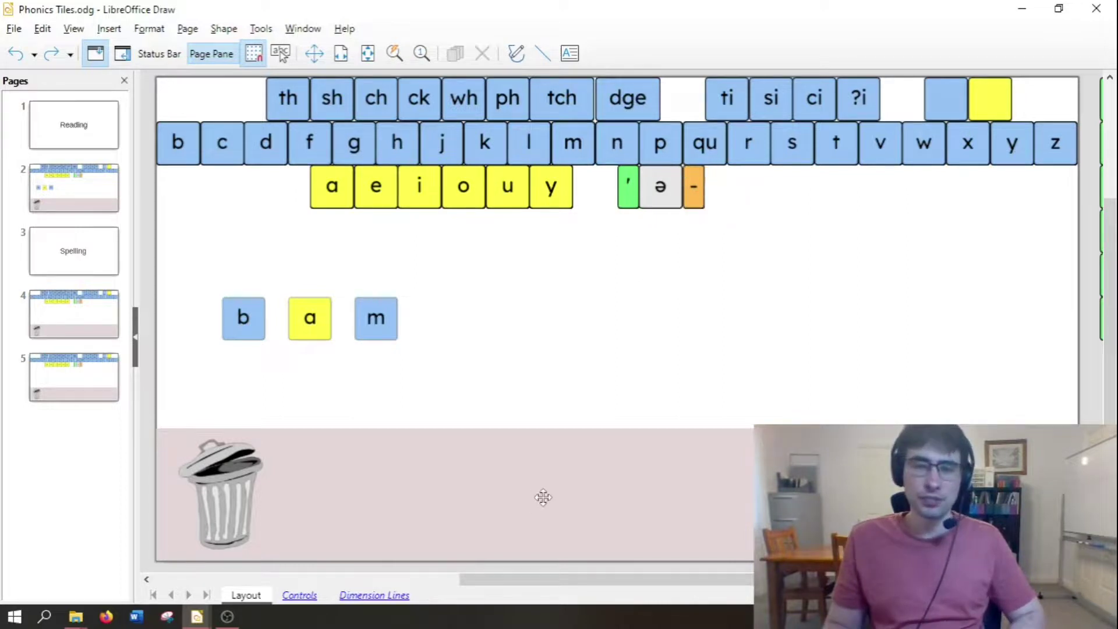
# Examine the yellow, red, green and orange tile groups stored on both sides of the page
pyautogui.moveTo(566, 581); pyautogui.dragTo(532, 590)
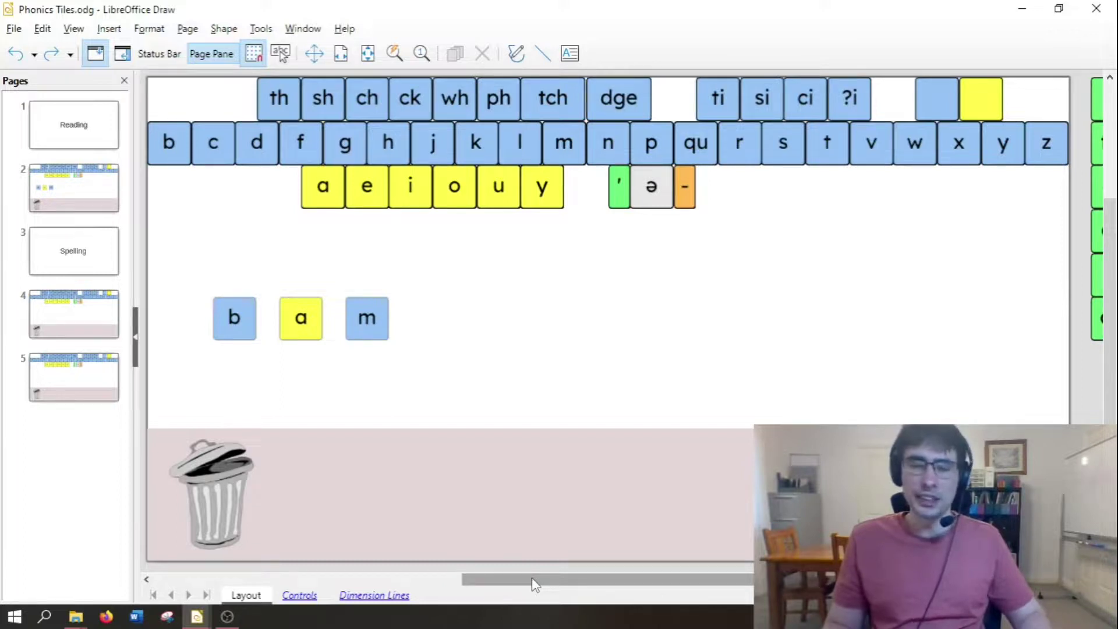
pyautogui.moveTo(535, 578); pyautogui.dragTo(505, 581)
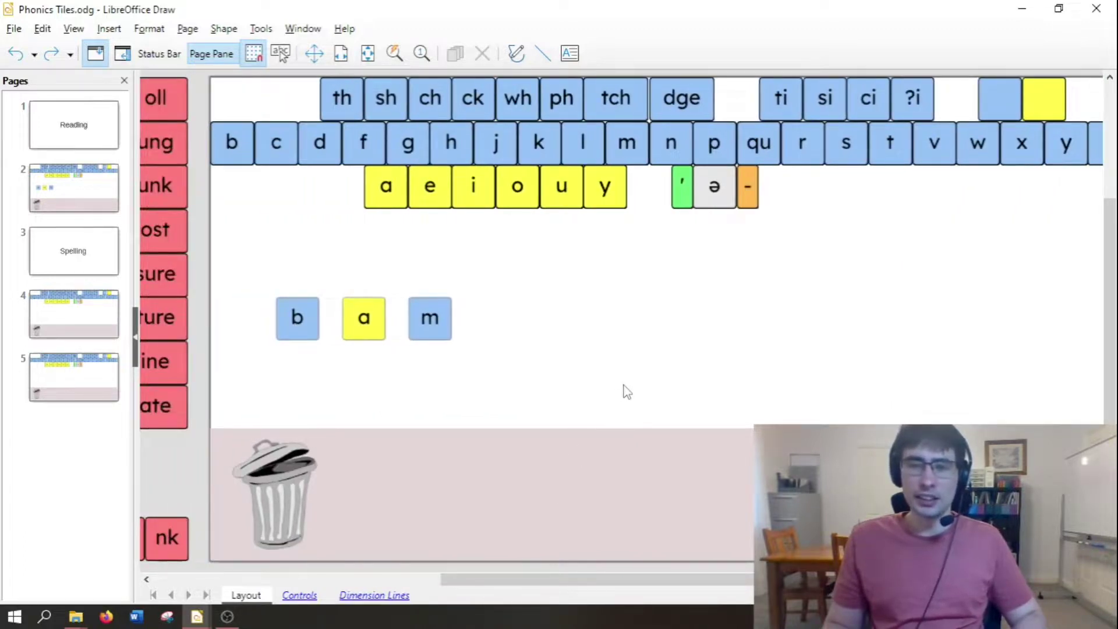
pyautogui.hscroll(-4, 624, 385)
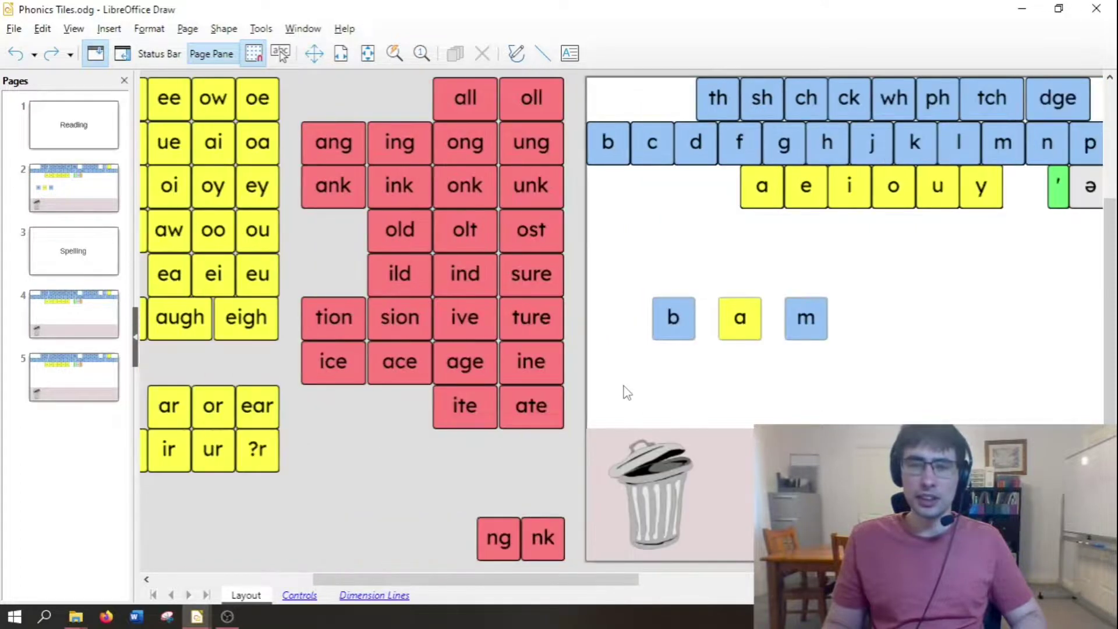
pyautogui.hscroll(-1, 482, 421)
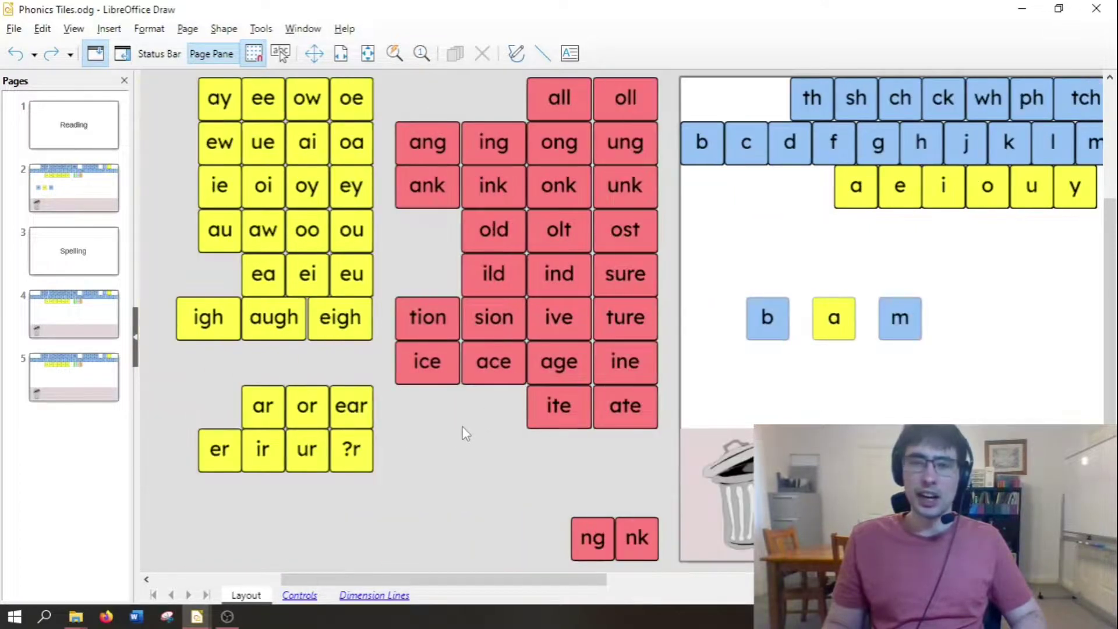
pyautogui.hscroll(10, 466, 434)
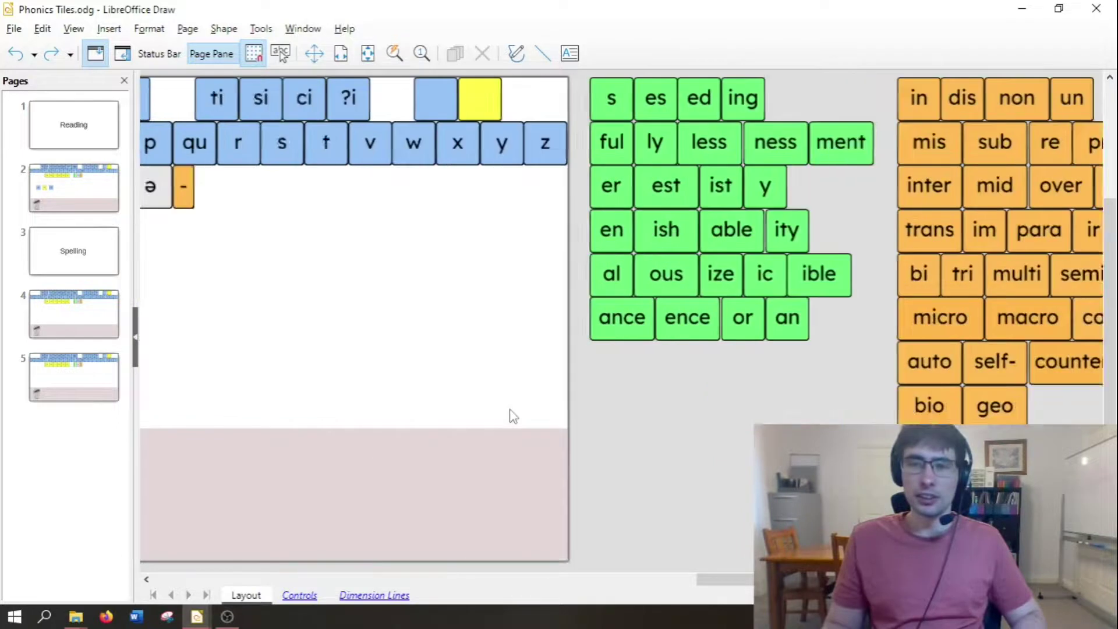
pyautogui.hscroll(-12, 513, 415)
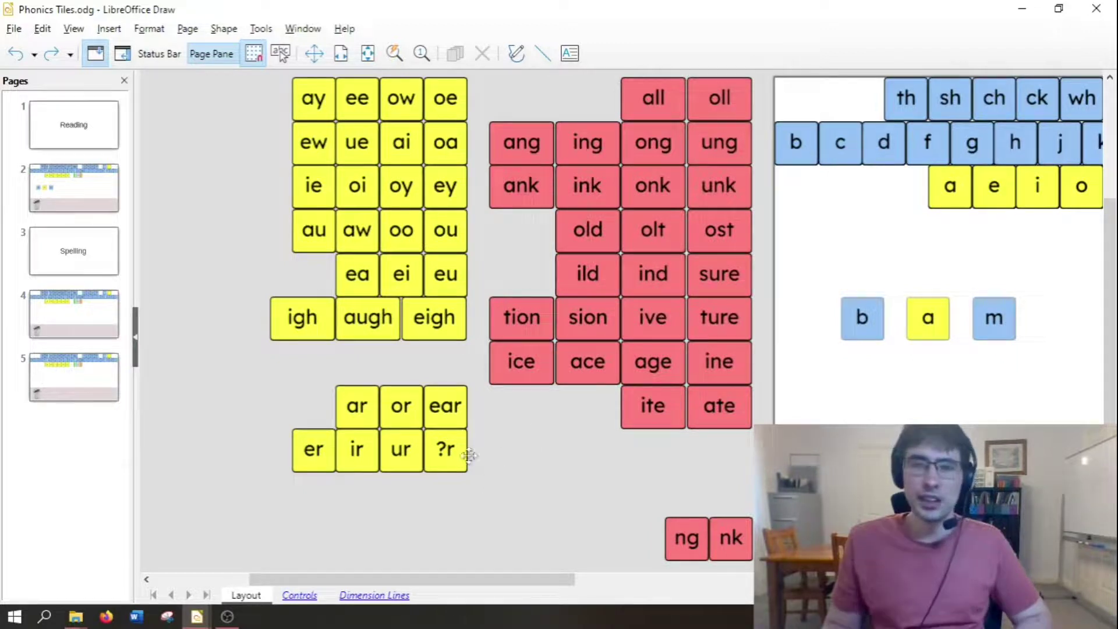
# Highlight the main block of red tiles beside the page, and the separate ng and nk tiles below it
pyautogui.moveTo(507, 84); pyautogui.dragTo(772, 457)
pyautogui.click(732, 479)
pyautogui.moveTo(579, 483); pyautogui.dragTo(769, 580)
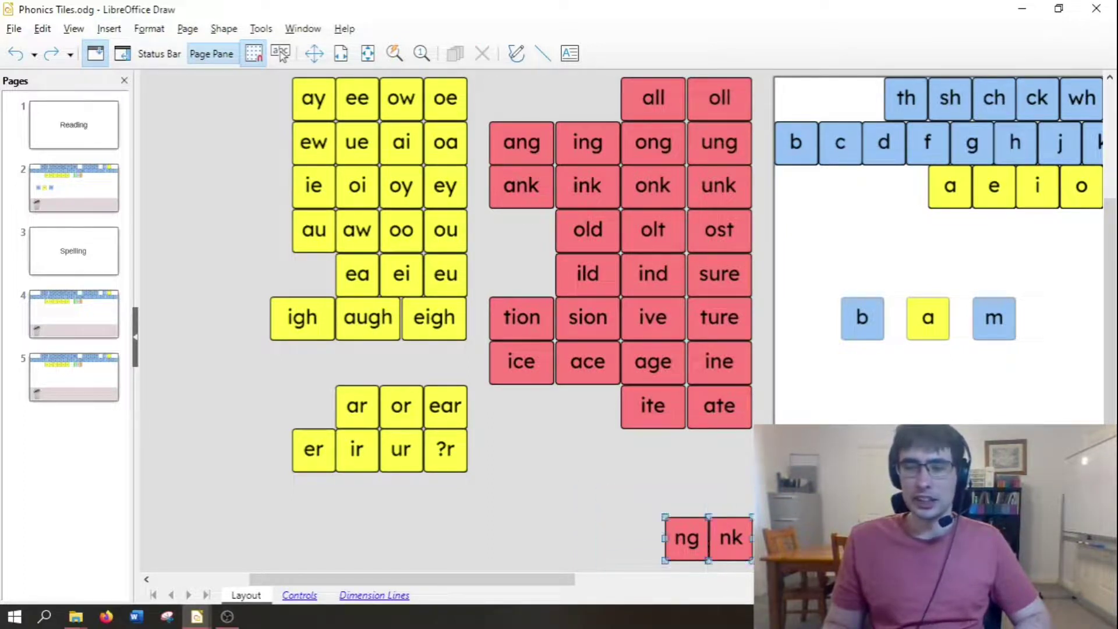
pyautogui.moveTo(631, 505); pyautogui.dragTo(764, 577)
pyautogui.moveTo(557, 490); pyautogui.dragTo(763, 573)
pyautogui.click(578, 543)
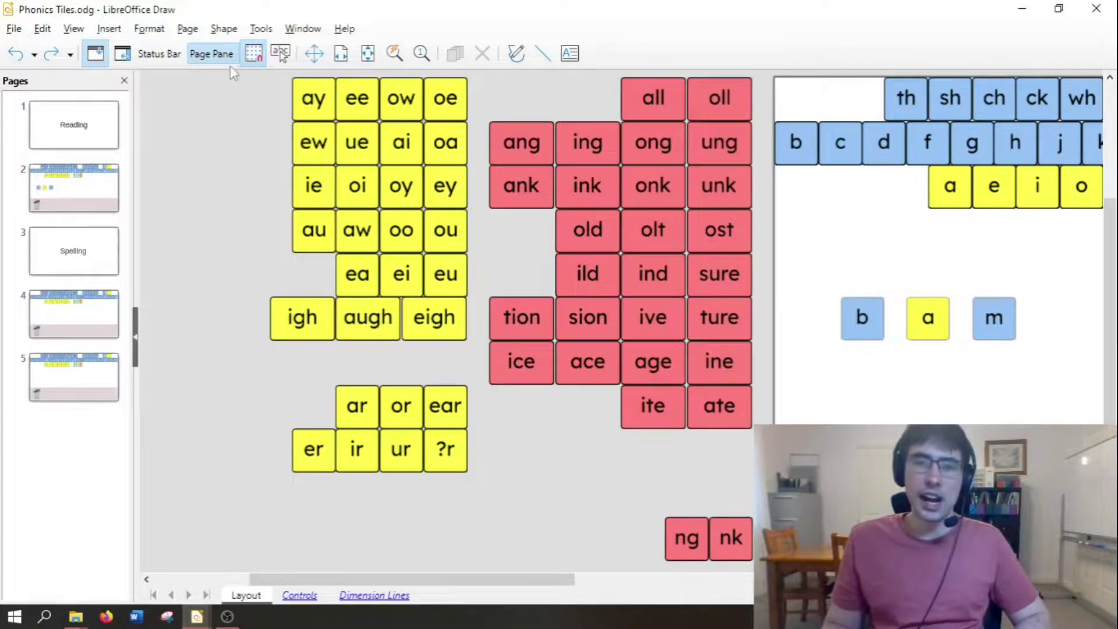
# Highlight the yellow vowel-team block from ay to eigh with a selection rectangle, and clear the selection
pyautogui.moveTo(224, 74); pyautogui.dragTo(480, 361)
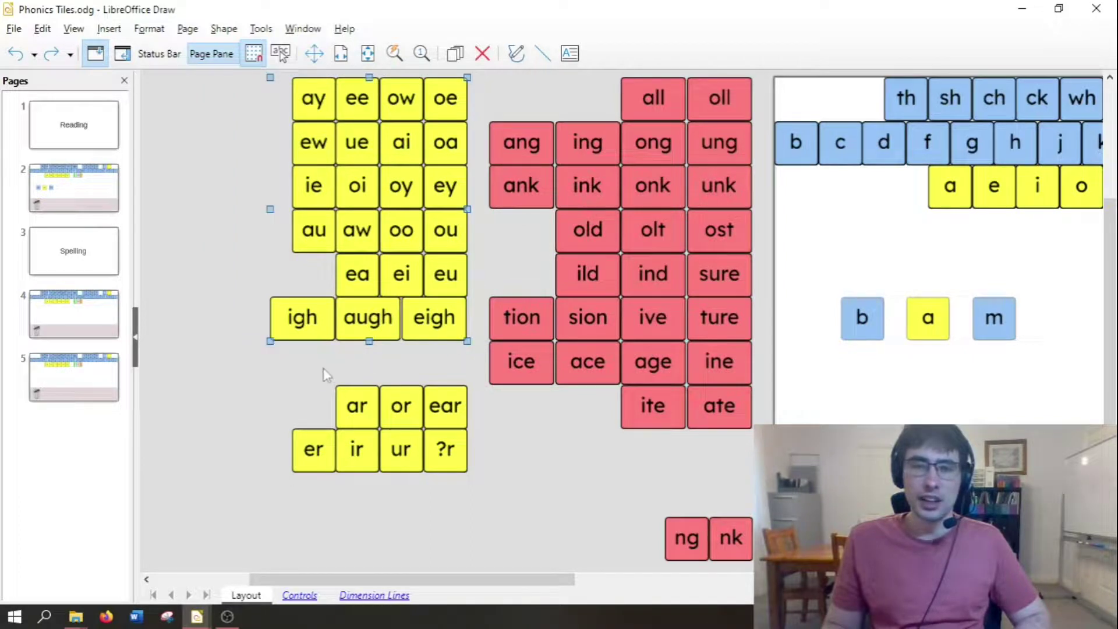
pyautogui.click(264, 372)
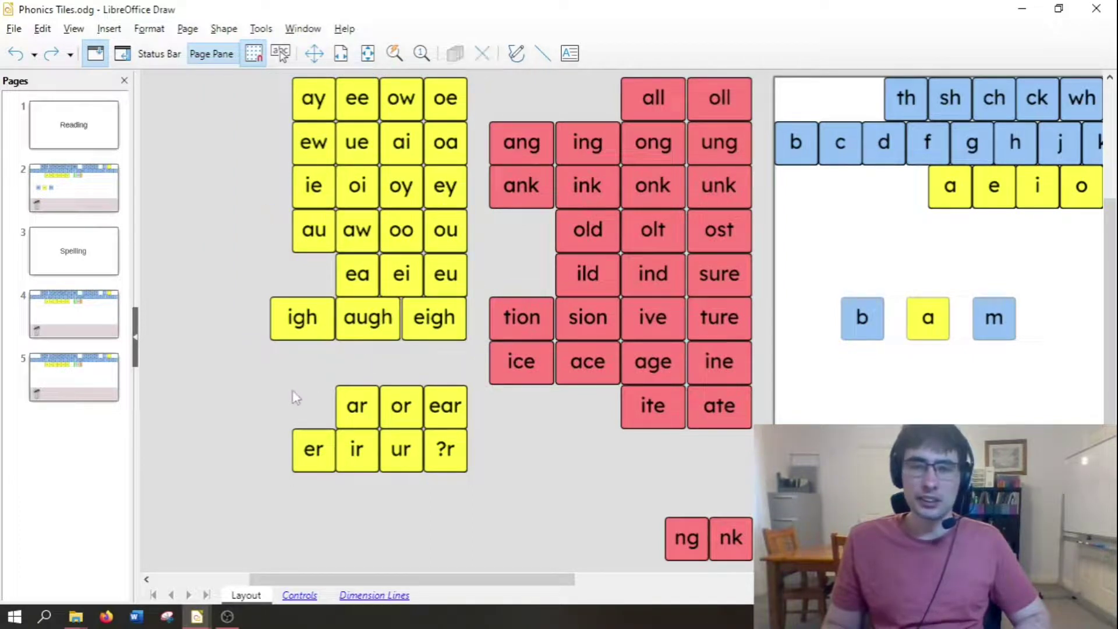
# Highlight the yellow r-controlled vowel tiles and the green suffix block with selection rectangles, and clear the selection
pyautogui.moveTo(205, 370); pyautogui.dragTo(492, 516)
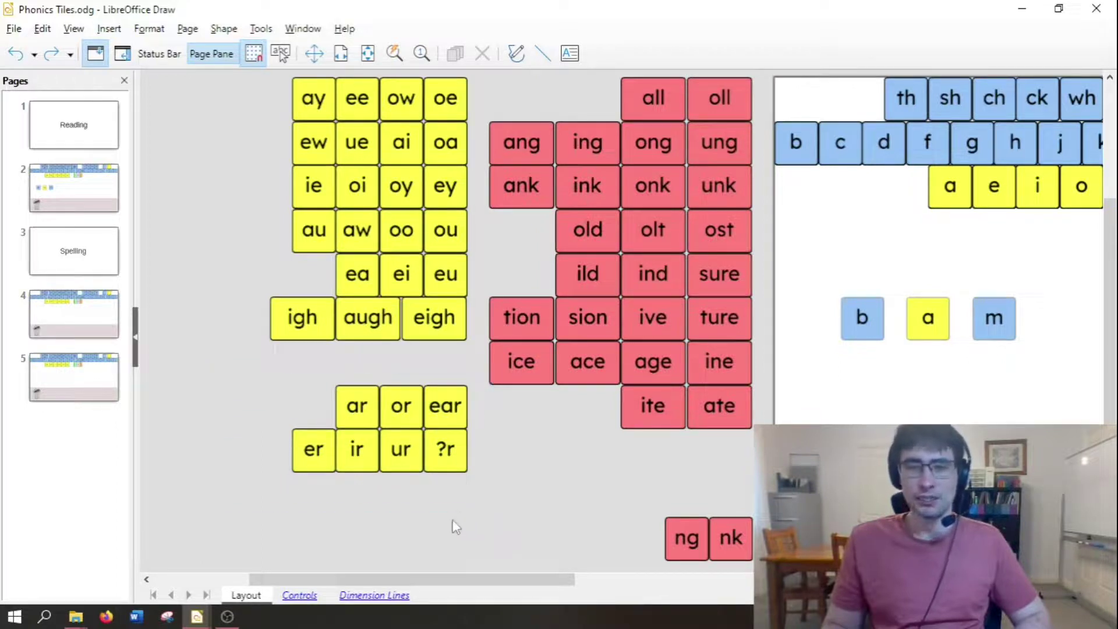
pyautogui.moveTo(443, 585); pyautogui.dragTo(818, 585)
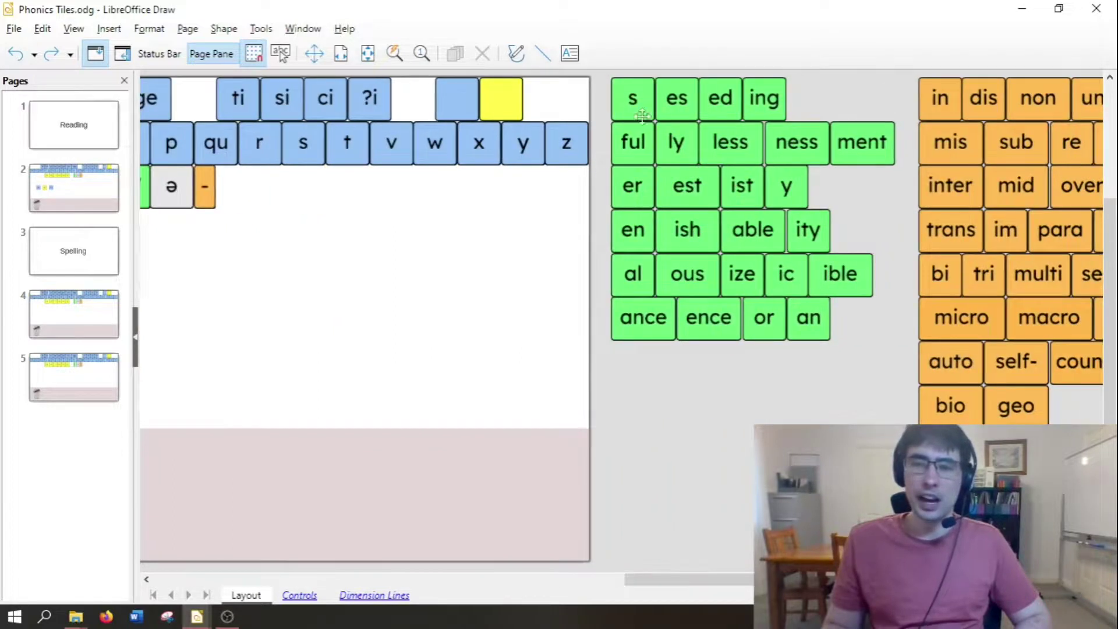
pyautogui.moveTo(604, 81); pyautogui.dragTo(906, 373)
pyautogui.click(790, 390)
# Highlight the orange prefix block with a selection rectangle, clear the selection and return to the full page
pyautogui.moveTo(687, 579); pyautogui.dragTo(782, 580)
pyautogui.moveTo(959, 492); pyautogui.dragTo(606, 74)
pyautogui.click(584, 377)
pyautogui.moveTo(735, 580); pyautogui.dragTo(615, 580)
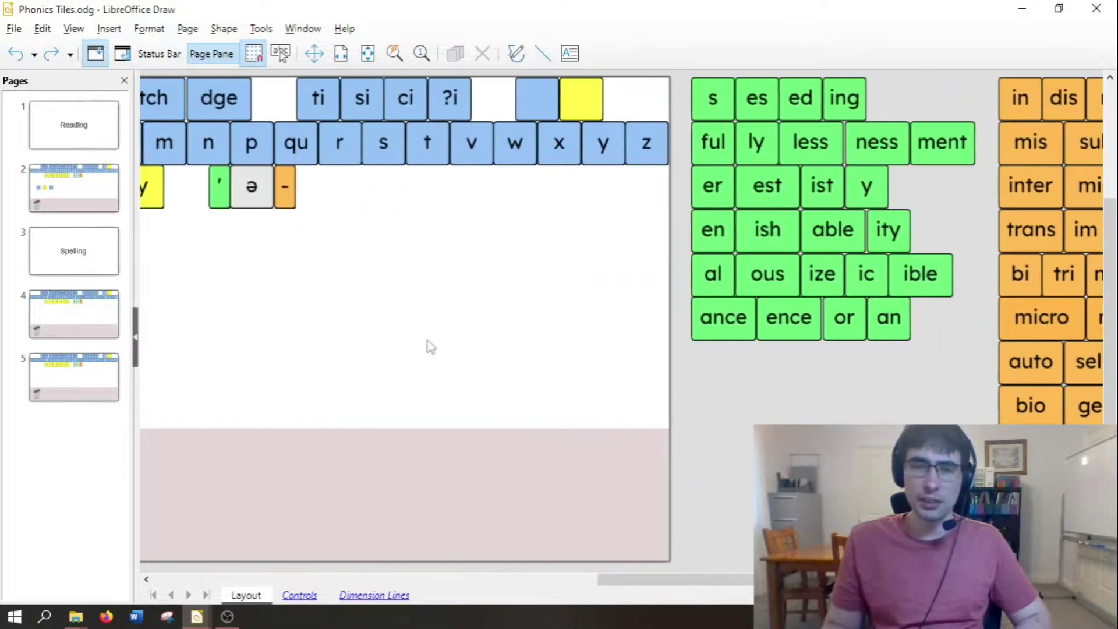
pyautogui.click(366, 58)
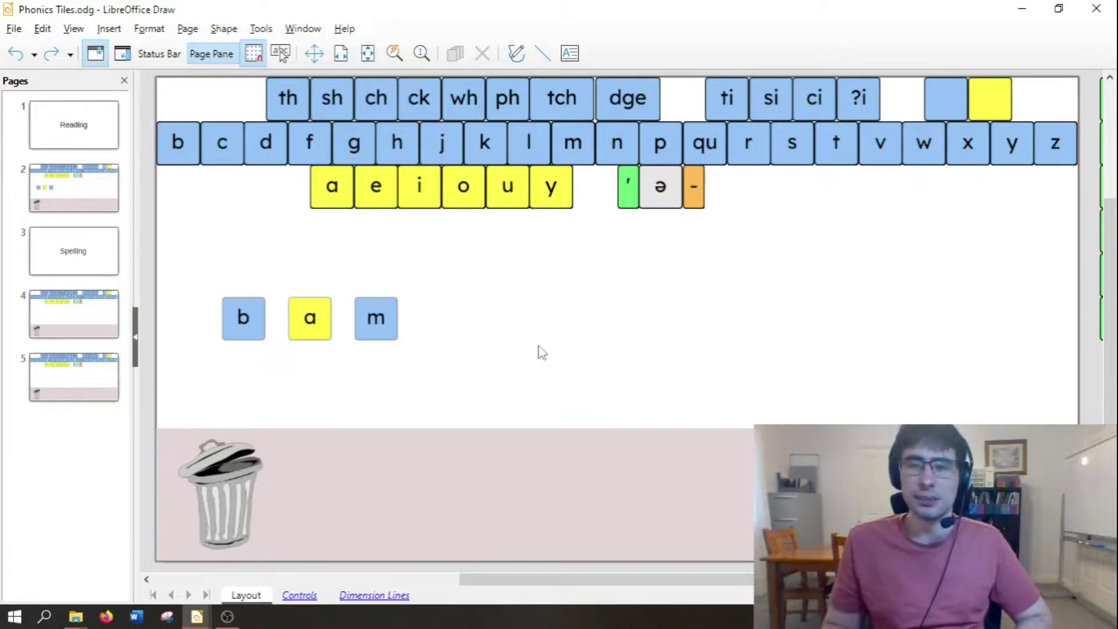
# Highlight the capital letter tiles and the Th, Sh, Ch, Wh and Ph tiles above the page, and fit the entire page in view
pyautogui.scroll(5, 569, 348)
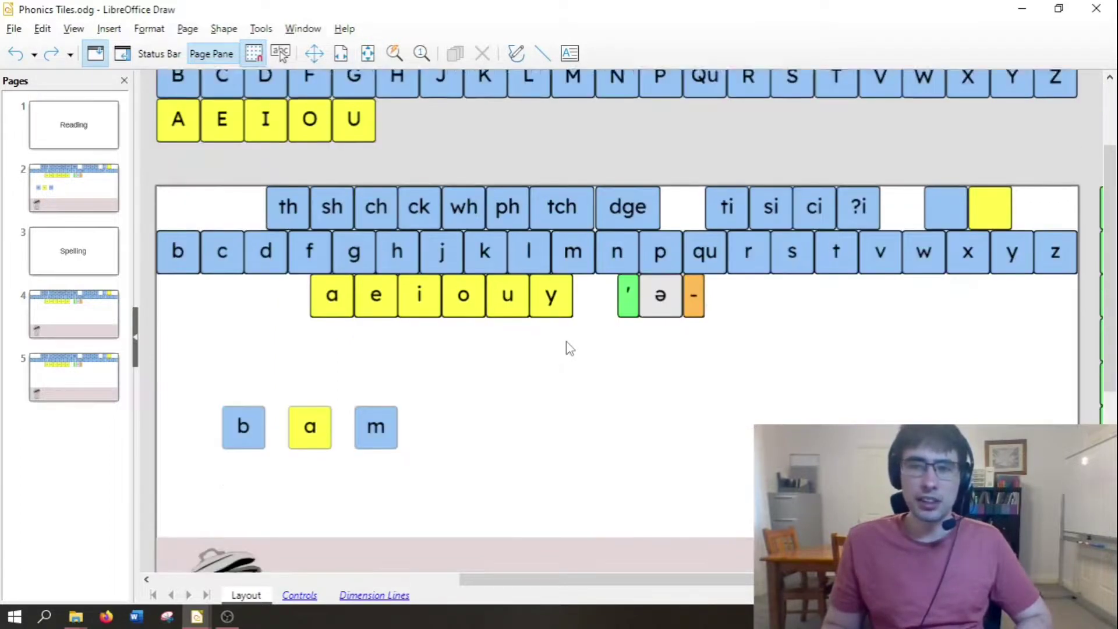
pyautogui.moveTo(148, 119); pyautogui.dragTo(643, 202)
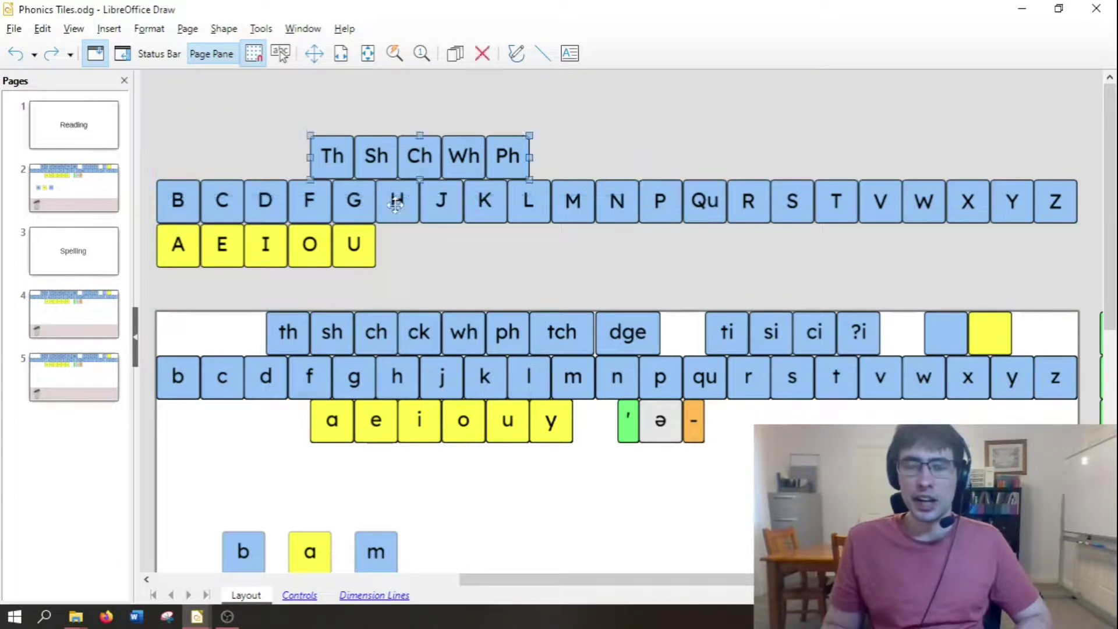
pyautogui.click(510, 270)
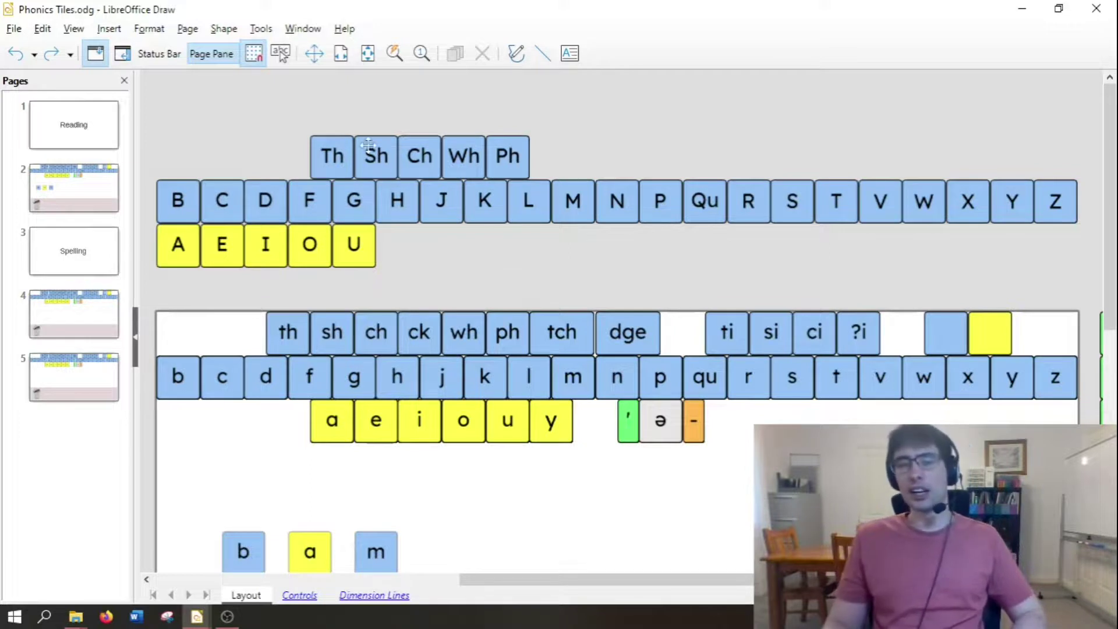
pyautogui.click(367, 53)
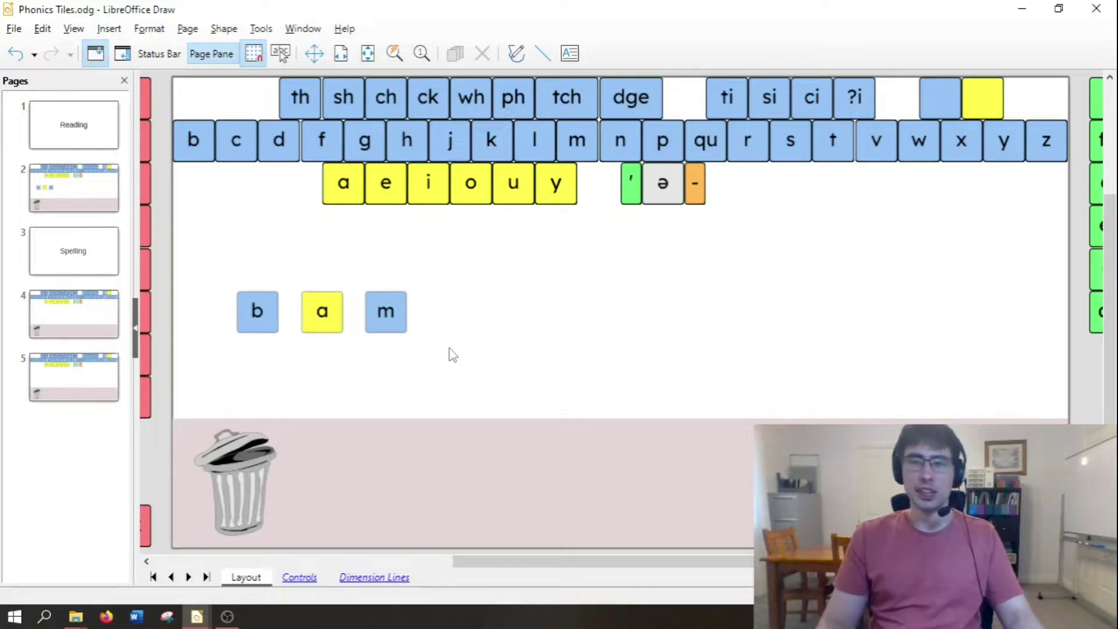
# Duplicate the m tile of the word bam with 5 copies and no offset
pyautogui.click(380, 325)
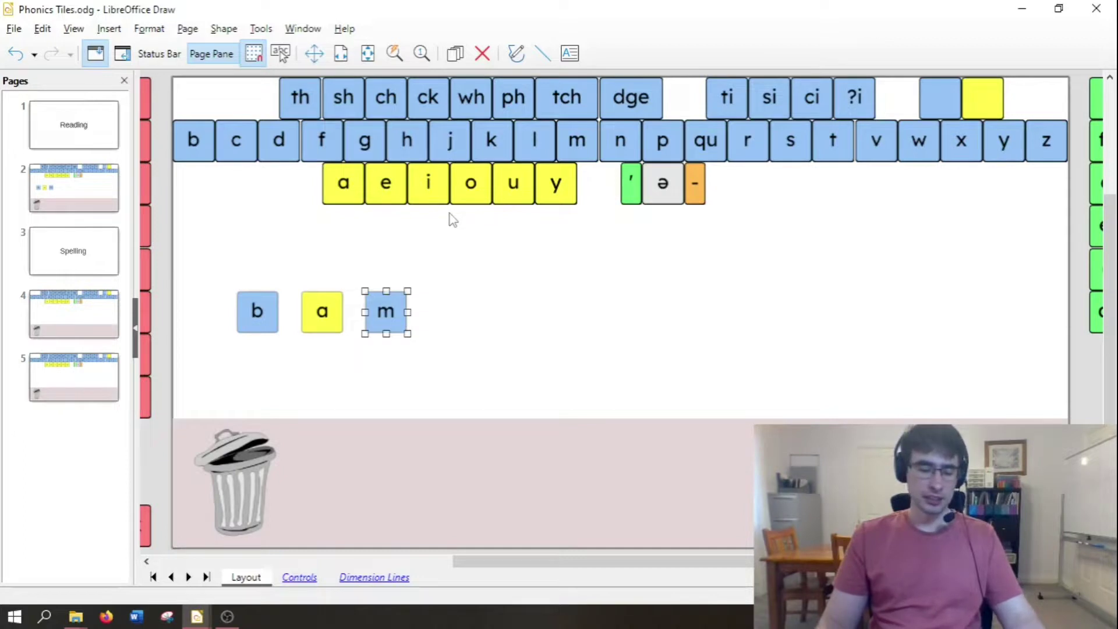
pyautogui.hotkey('shift', 'F3')
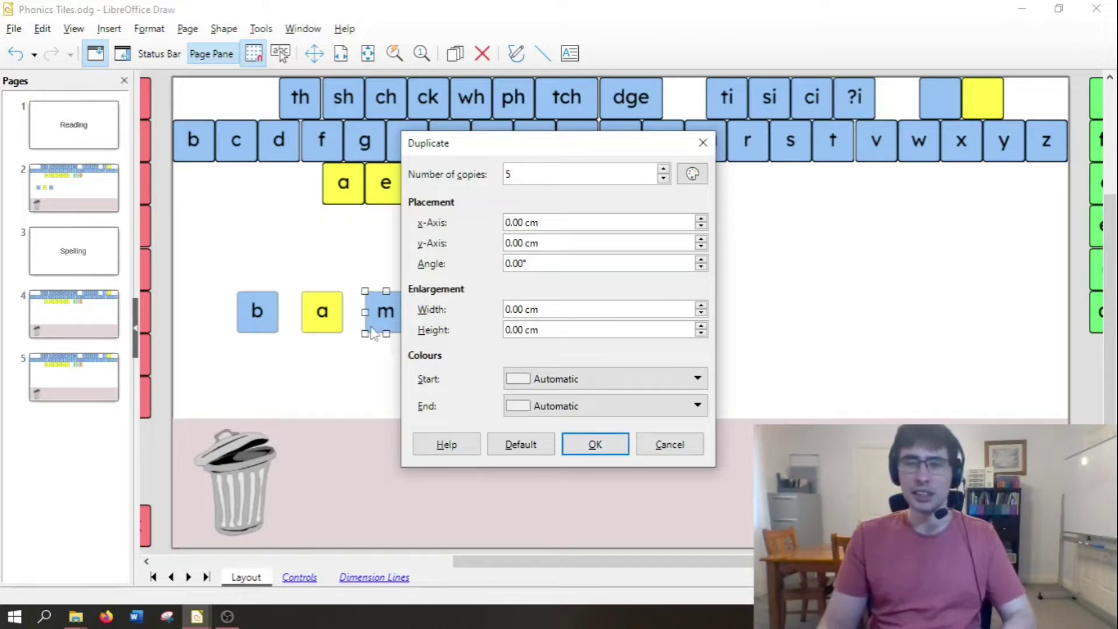
pyautogui.click(595, 445)
pyautogui.click(464, 370)
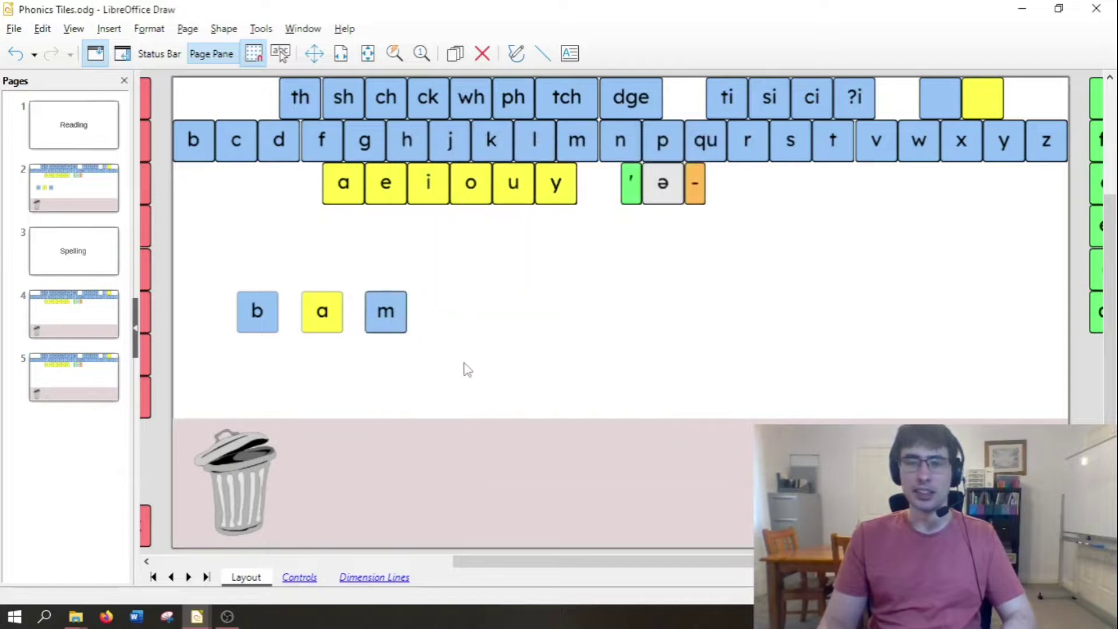
# Pull two m tiles off the stack in bam and place them side by side, apart from the word
pyautogui.moveTo(390, 329); pyautogui.dragTo(497, 329)
pyautogui.click(387, 329)
pyautogui.moveTo(373, 325); pyautogui.dragTo(522, 324)
pyautogui.click(515, 351)
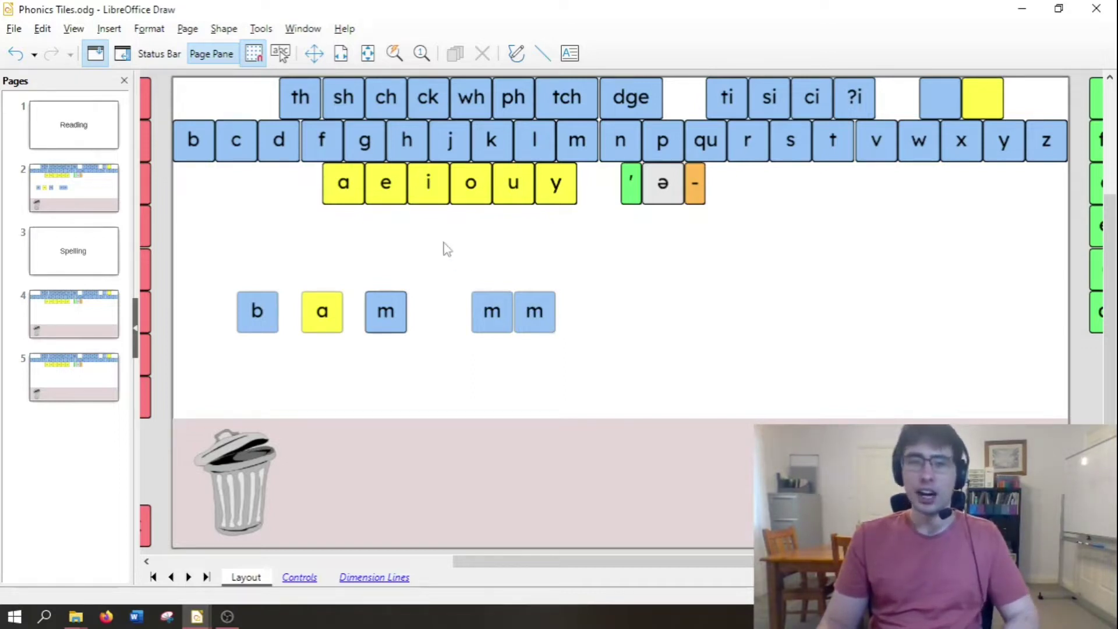
# Show the status bar and demonstrate zooming the drawing in and out, ending with the entire page in view
pyautogui.click(155, 58)
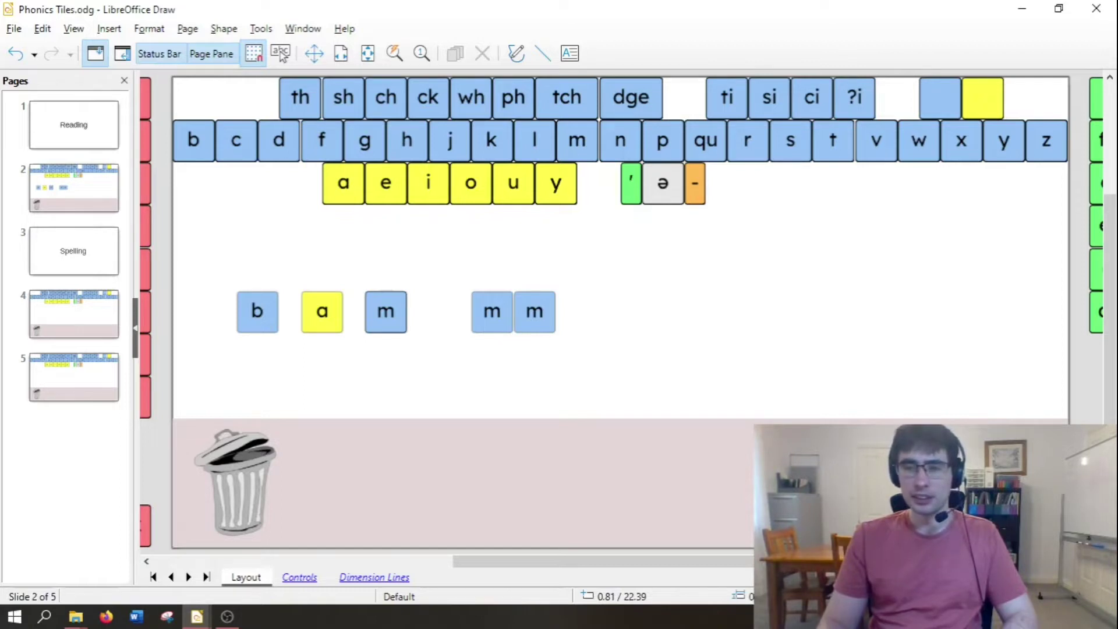
pyautogui.scroll(-1, 621, 313)
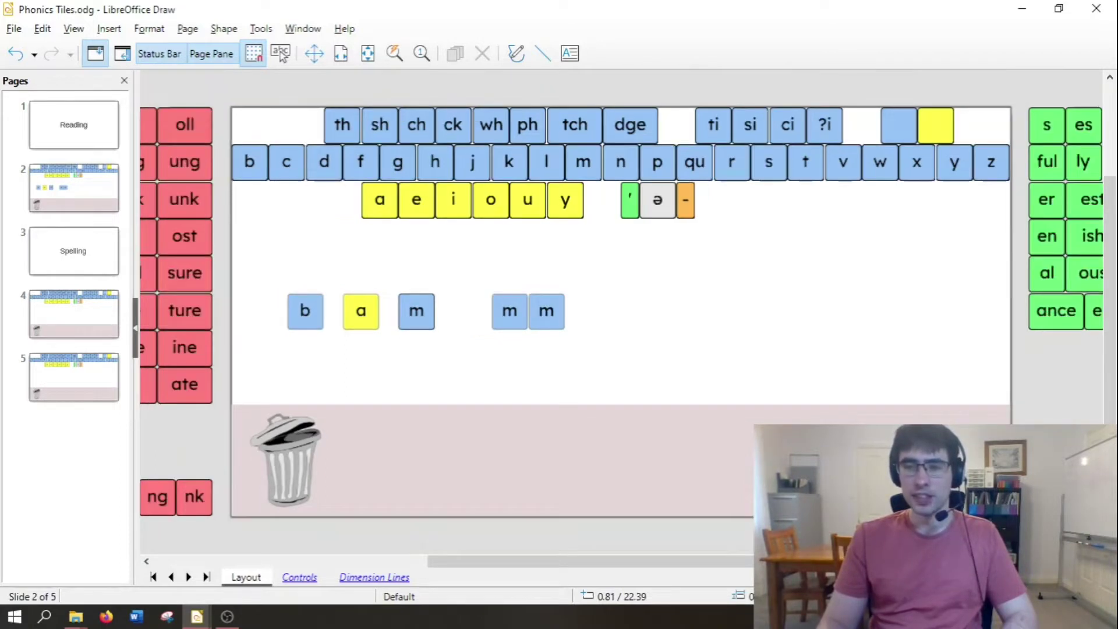
pyautogui.scroll(2, 622, 313)
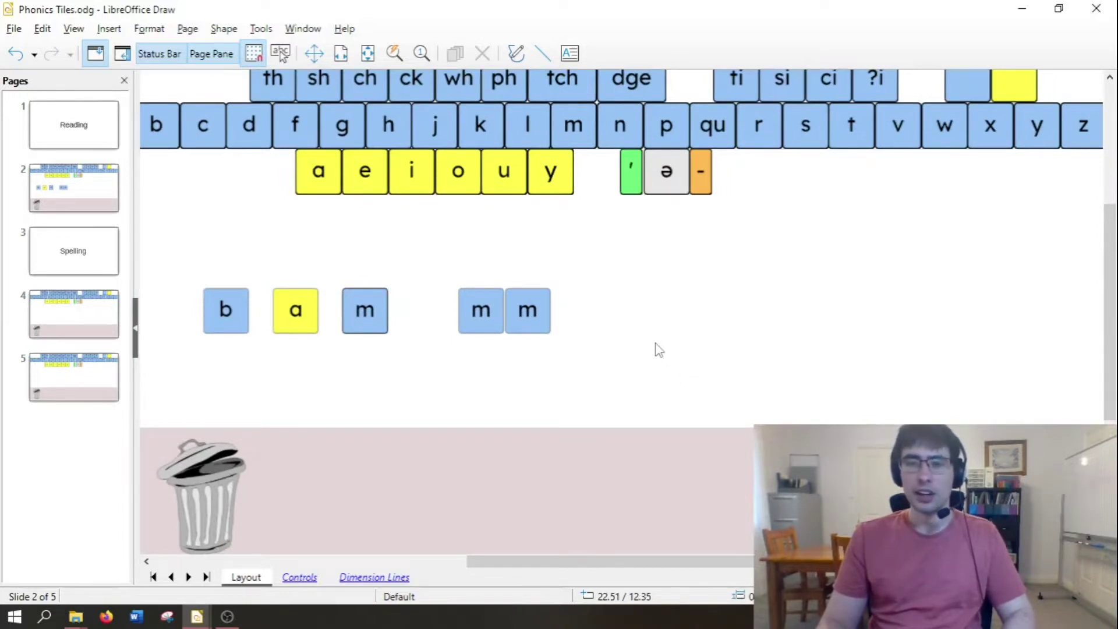
pyautogui.scroll(-3, 659, 350)
pyautogui.scroll(1, 664, 352)
pyautogui.scroll(2, 669, 355)
pyautogui.scroll(-4, 668, 355)
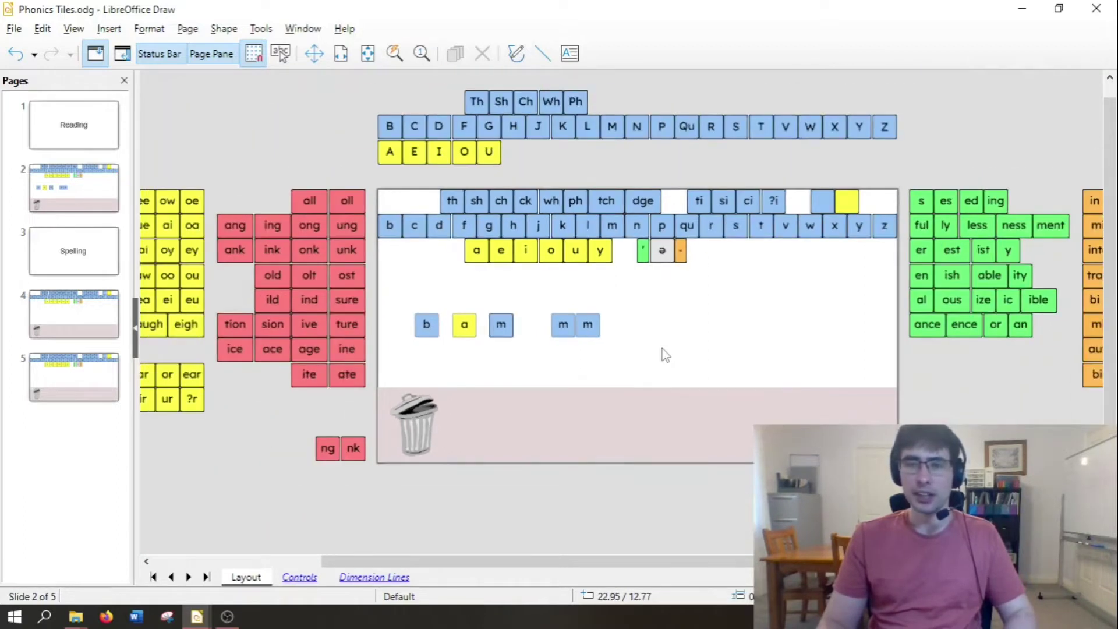
pyautogui.click(401, 60)
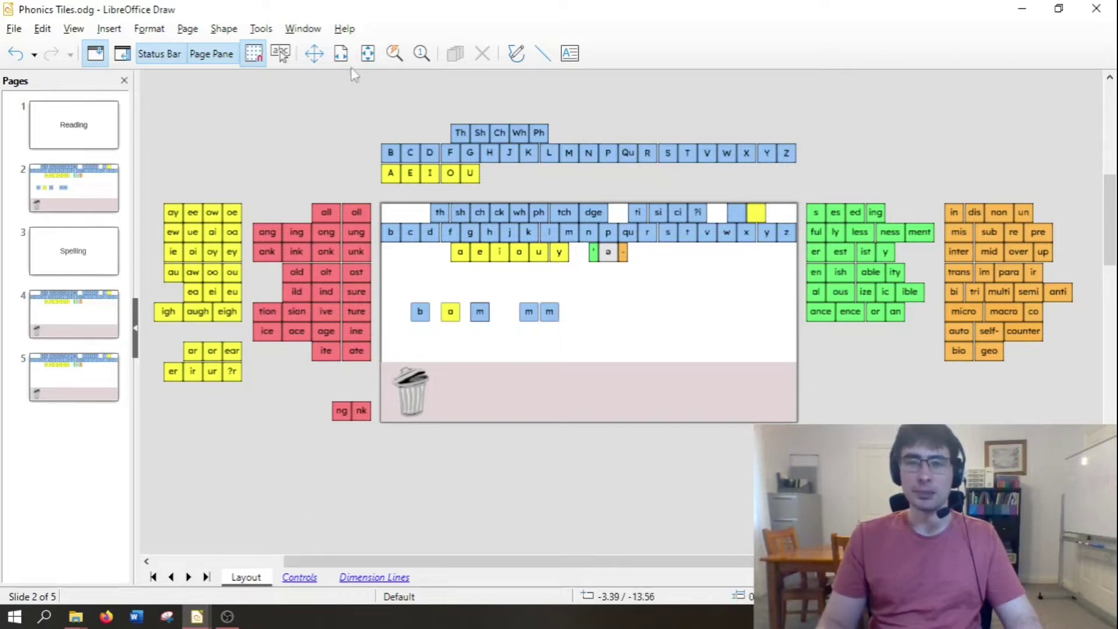
pyautogui.click(367, 54)
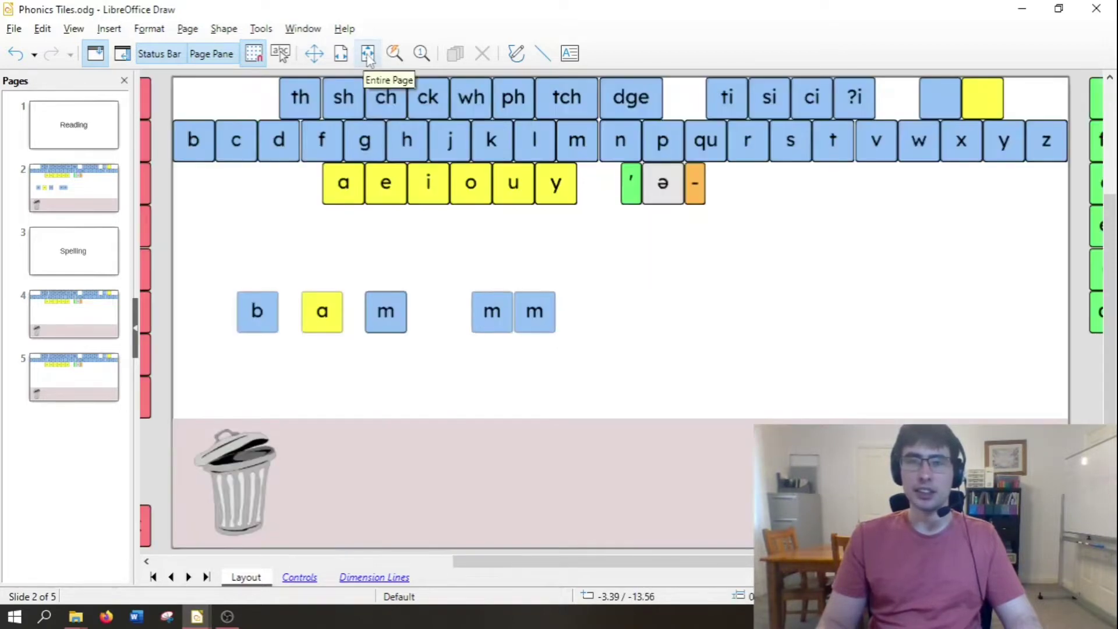
# Switch to Plain Tiles.odg and place a blue, a yellow and a red tile side by side below the tile row
pyautogui.moveTo(198, 619)
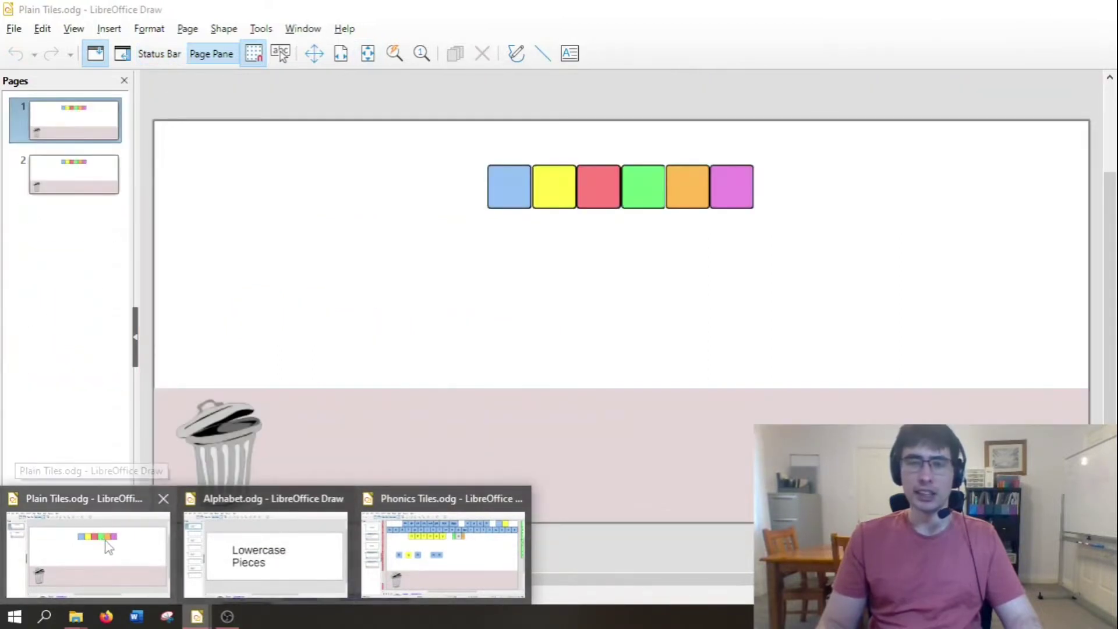
pyautogui.click(108, 539)
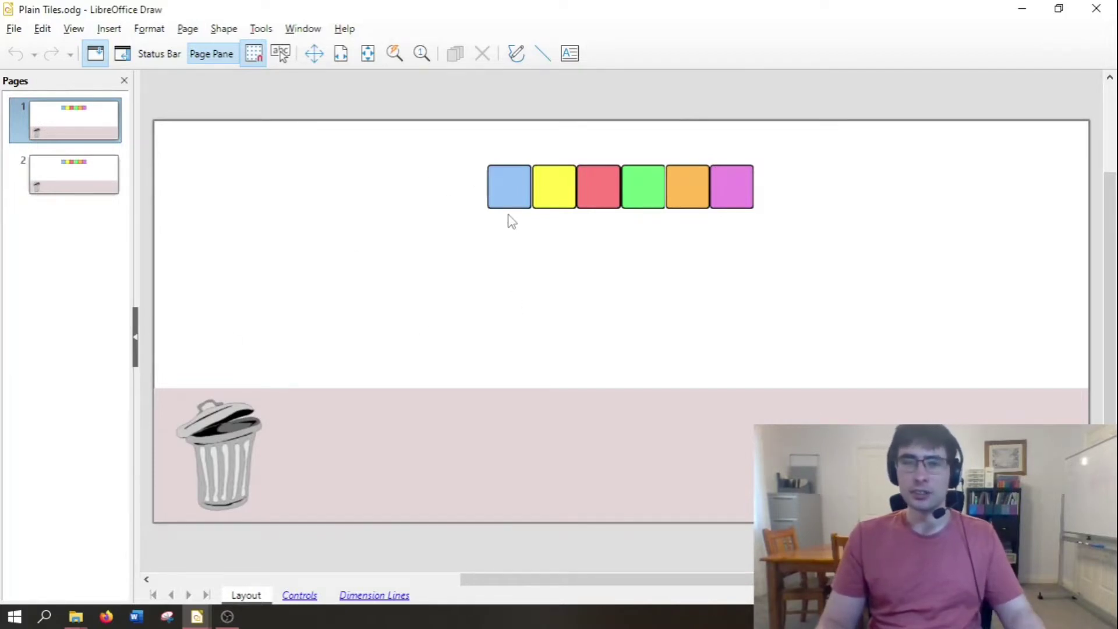
pyautogui.moveTo(518, 202); pyautogui.dragTo(451, 298)
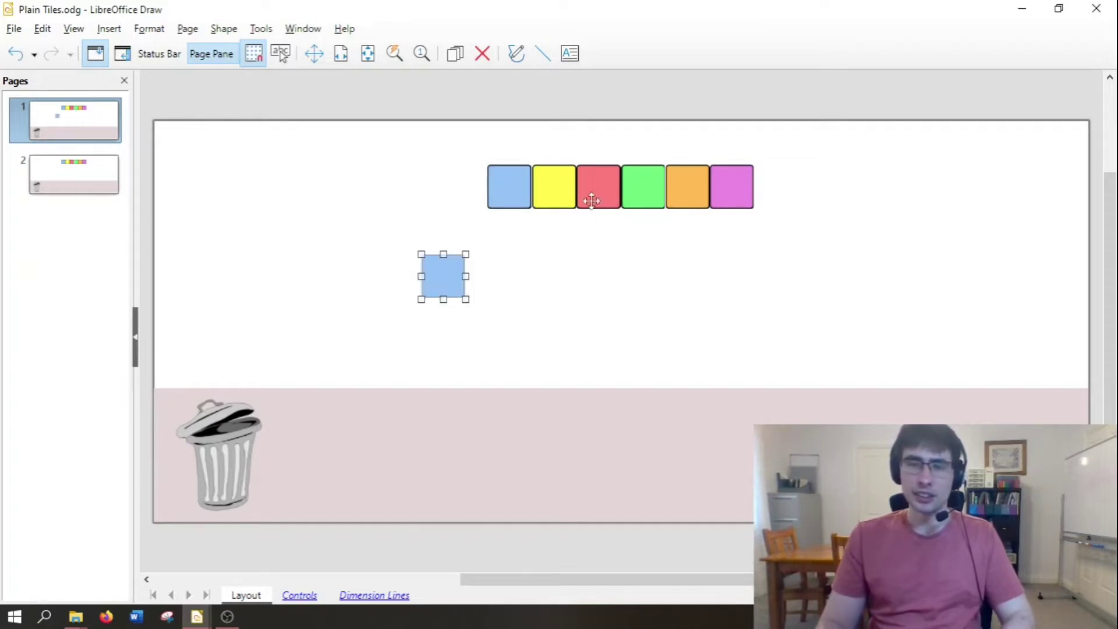
pyautogui.moveTo(570, 198); pyautogui.dragTo(550, 274)
pyautogui.click(619, 337)
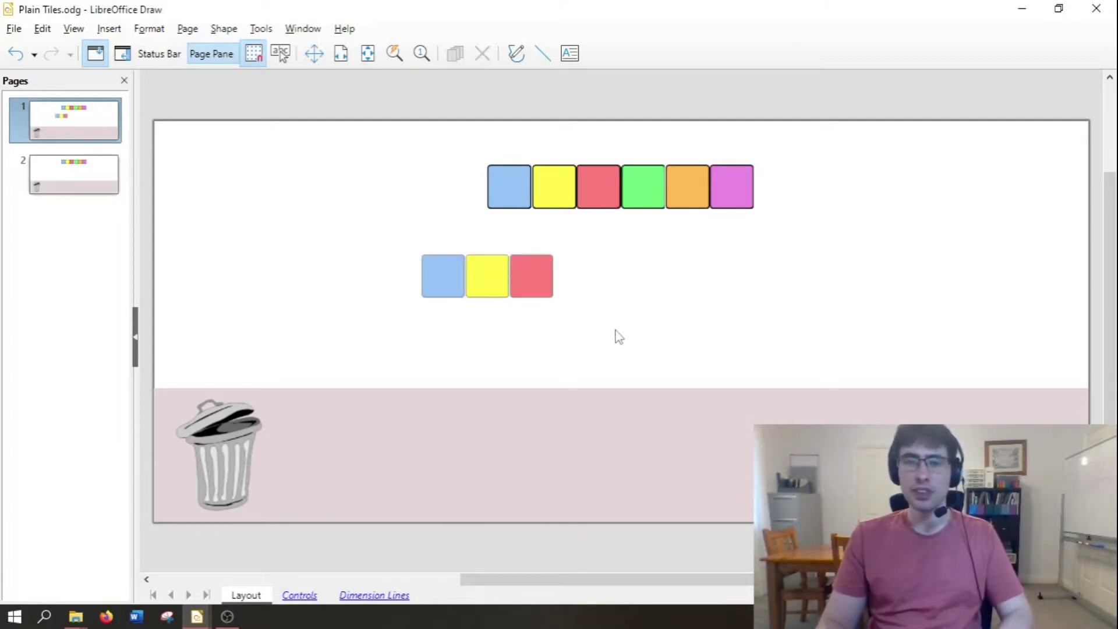
# Undo the placement of the blue, yellow and red tiles
pyautogui.hotkey('ctrl', 'z')
pyautogui.hotkey('ctrl', 'z')
pyautogui.hotkey('ctrl', 'z')
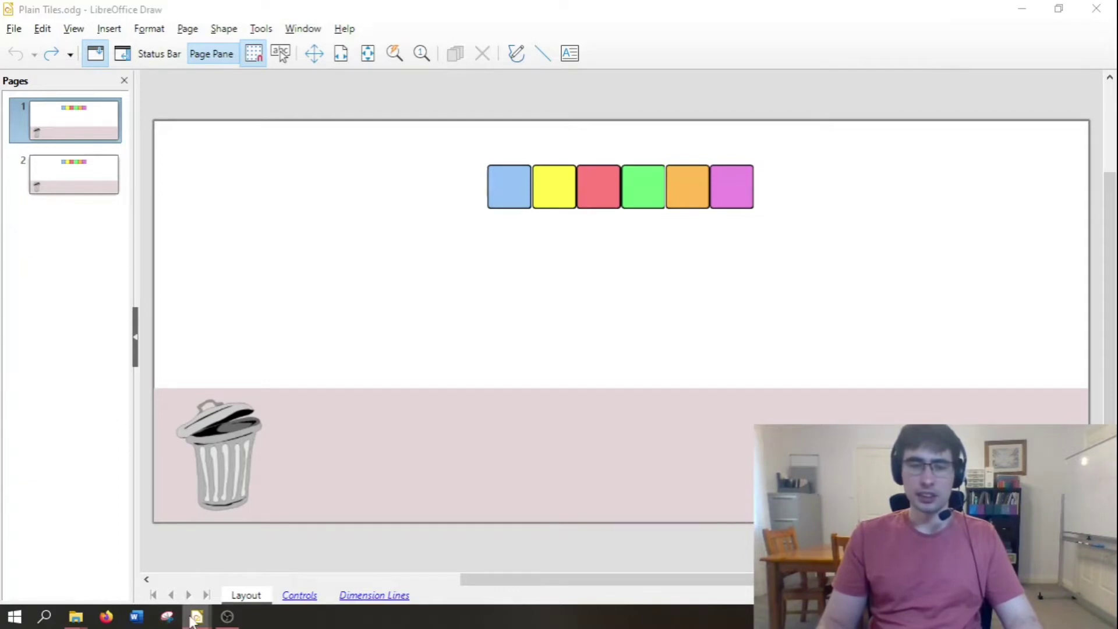
# Switch to Alphabet.odg and move the abc and def pieces on page 2 from the alphabet row into the empty area
pyautogui.moveTo(197, 617)
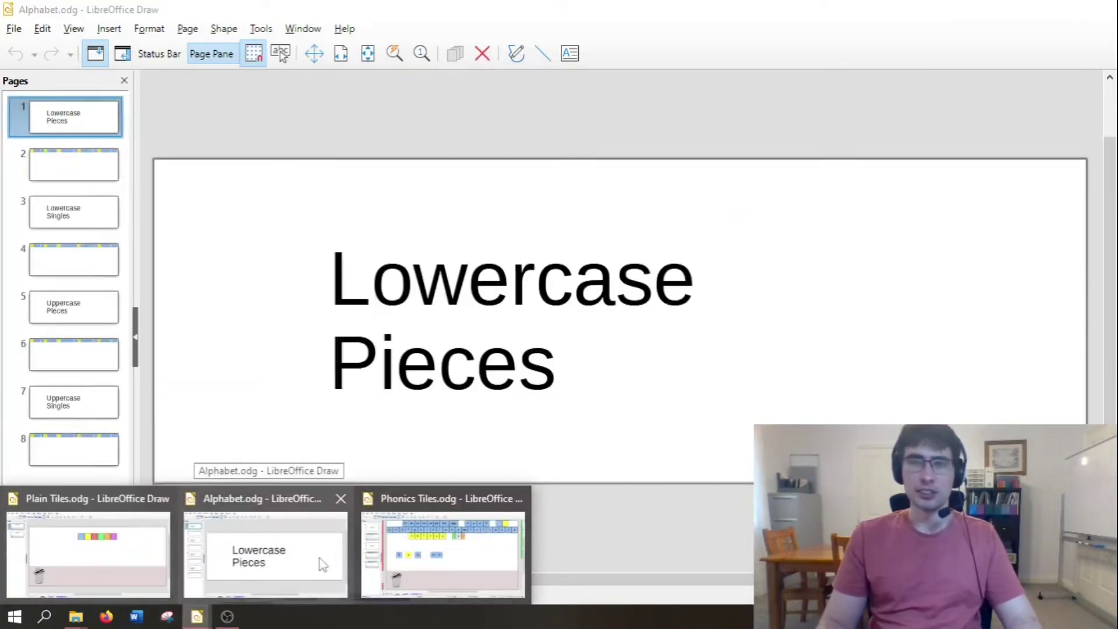
pyautogui.click(322, 563)
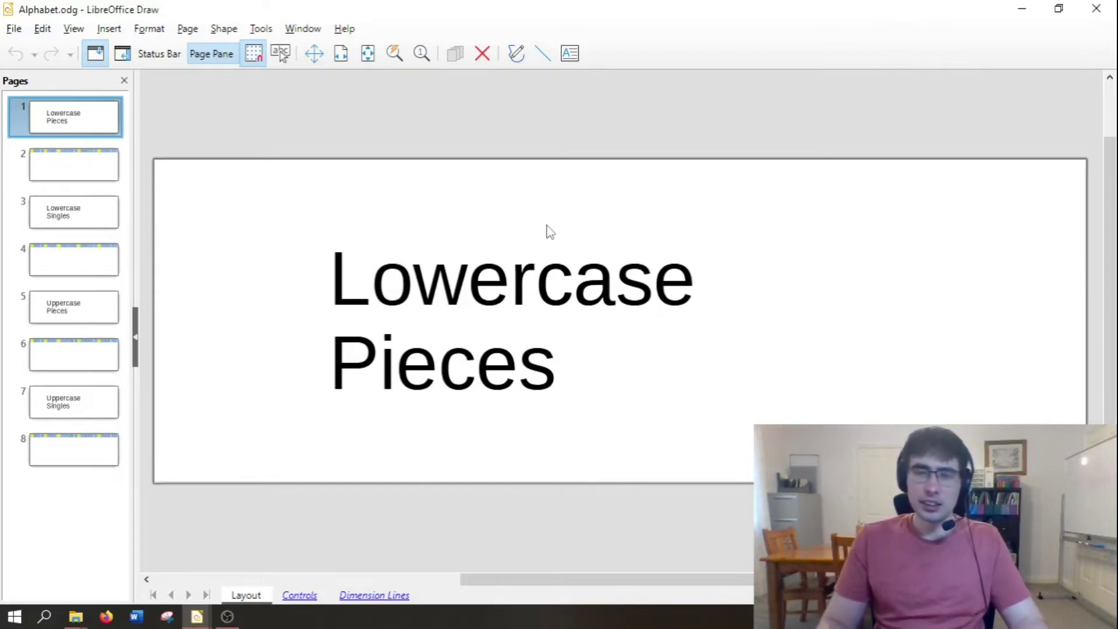
pyautogui.click(81, 165)
pyautogui.moveTo(228, 178); pyautogui.dragTo(282, 322)
pyautogui.click(467, 390)
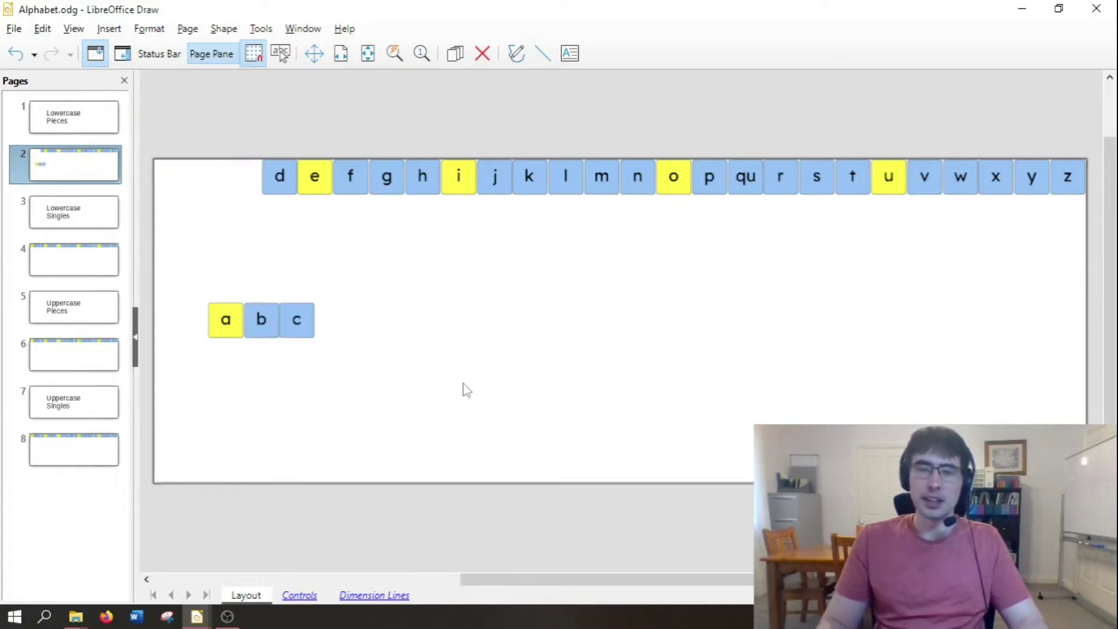
pyautogui.moveTo(353, 185); pyautogui.dragTo(442, 328)
pyautogui.click(405, 424)
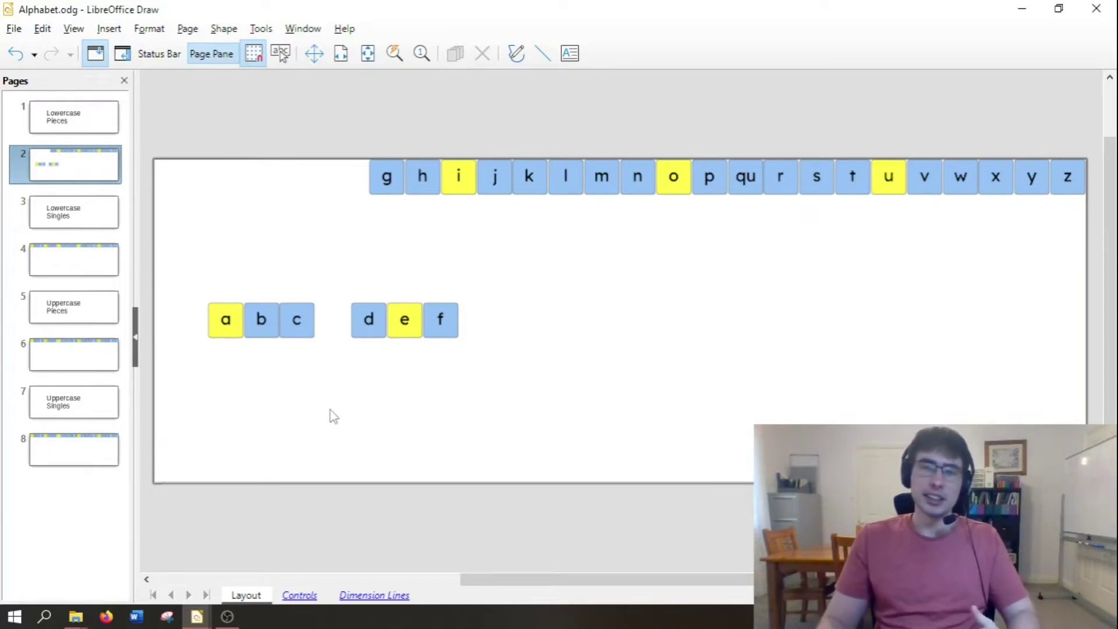
# Scatter all the lowercase alphabet pieces, from abc to yz, out of order across page 2
pyautogui.moveTo(276, 343); pyautogui.dragTo(465, 420)
pyautogui.moveTo(278, 315); pyautogui.dragTo(565, 350)
pyautogui.moveTo(450, 172); pyautogui.dragTo(270, 421)
pyautogui.moveTo(626, 166); pyautogui.dragTo(286, 309)
pyautogui.moveTo(791, 195); pyautogui.dragTo(396, 446)
pyautogui.moveTo(535, 185); pyautogui.dragTo(767, 405)
pyautogui.moveTo(886, 175); pyautogui.dragTo(581, 426)
pyautogui.moveTo(961, 187); pyautogui.dragTo(996, 402)
pyautogui.moveTo(1031, 169); pyautogui.dragTo(421, 383)
pyautogui.moveTo(410, 334); pyautogui.dragTo(734, 478)
pyautogui.moveTo(357, 420); pyautogui.dragTo(412, 458)
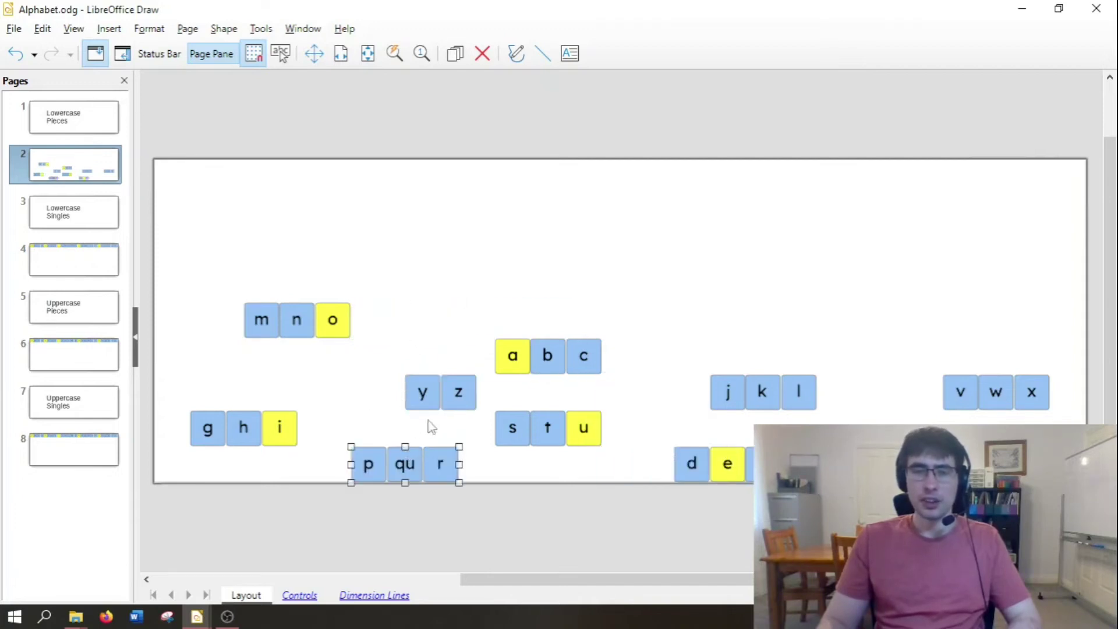
# Move the abc and def pieces back in order to the start of the alphabet row along the page's upper edge
pyautogui.moveTo(544, 352); pyautogui.dragTo(210, 175)
pyautogui.click(396, 361)
pyautogui.moveTo(687, 469); pyautogui.dragTo(276, 181)
pyautogui.click(353, 250)
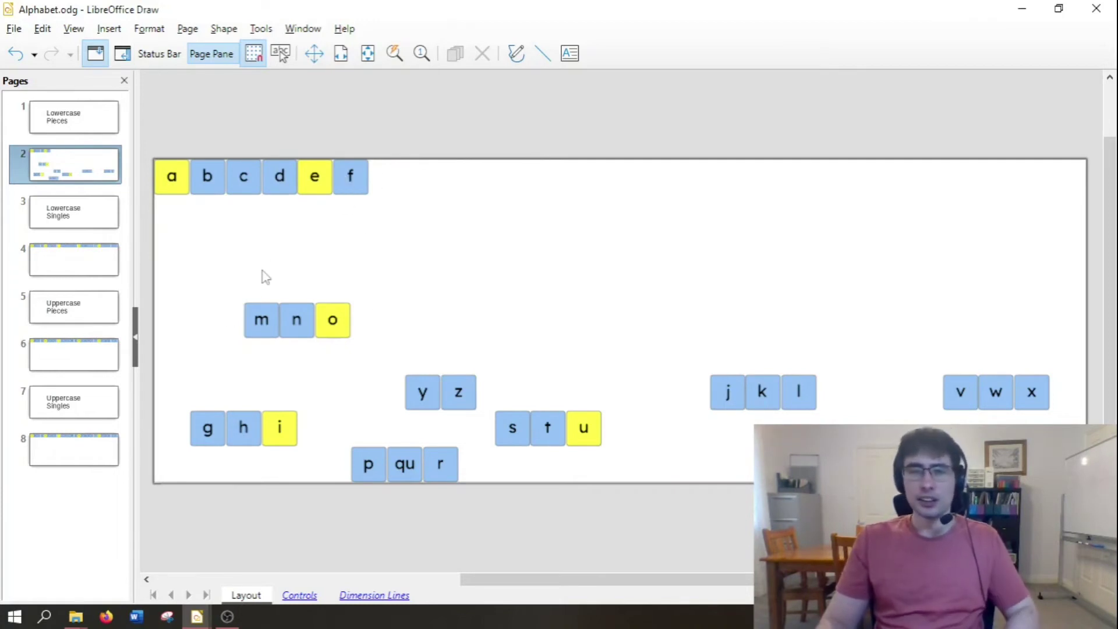
# Undo all the piece moves on page 2 to restore the complete lowercase alphabet row
pyautogui.hotkey('ctrl', 'z')
pyautogui.hotkey('ctrl', 'z')
pyautogui.hotkey('ctrl', 'z')
pyautogui.hotkey('ctrl', 'z')
pyautogui.hotkey('ctrl', 'z')
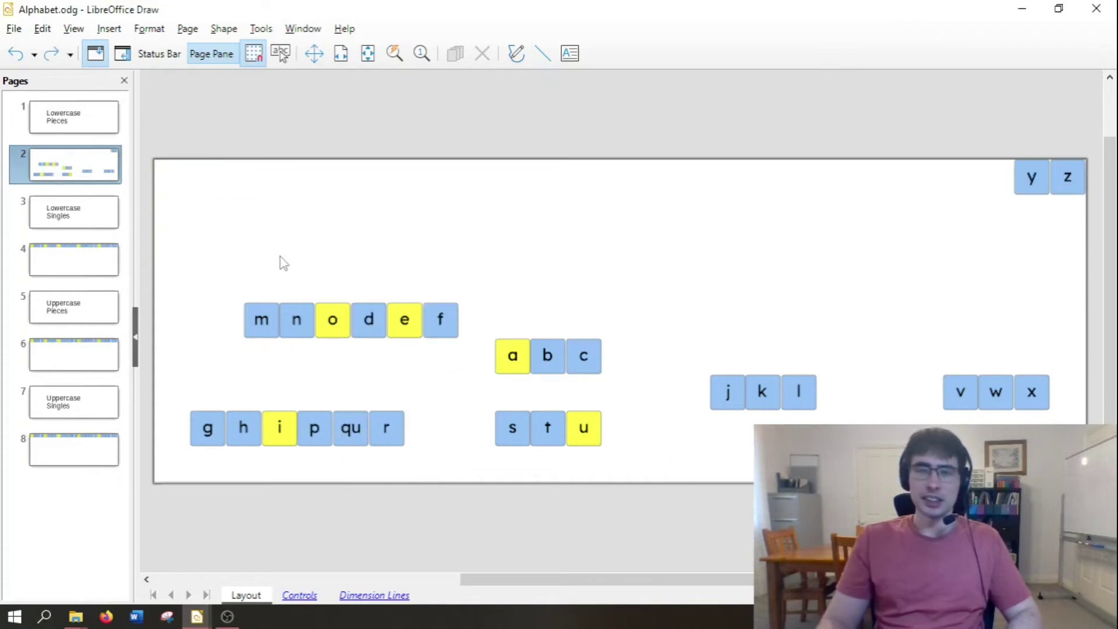
pyautogui.hotkey('ctrl', 'z')
pyautogui.hotkey('ctrl', 'z')
pyautogui.hotkey('ctrl', 'z')
pyautogui.hotkey('ctrl', 'z')
pyautogui.hotkey('ctrl', 'z')
pyautogui.hotkey('ctrl', 'z')
pyautogui.hotkey('ctrl', 'z')
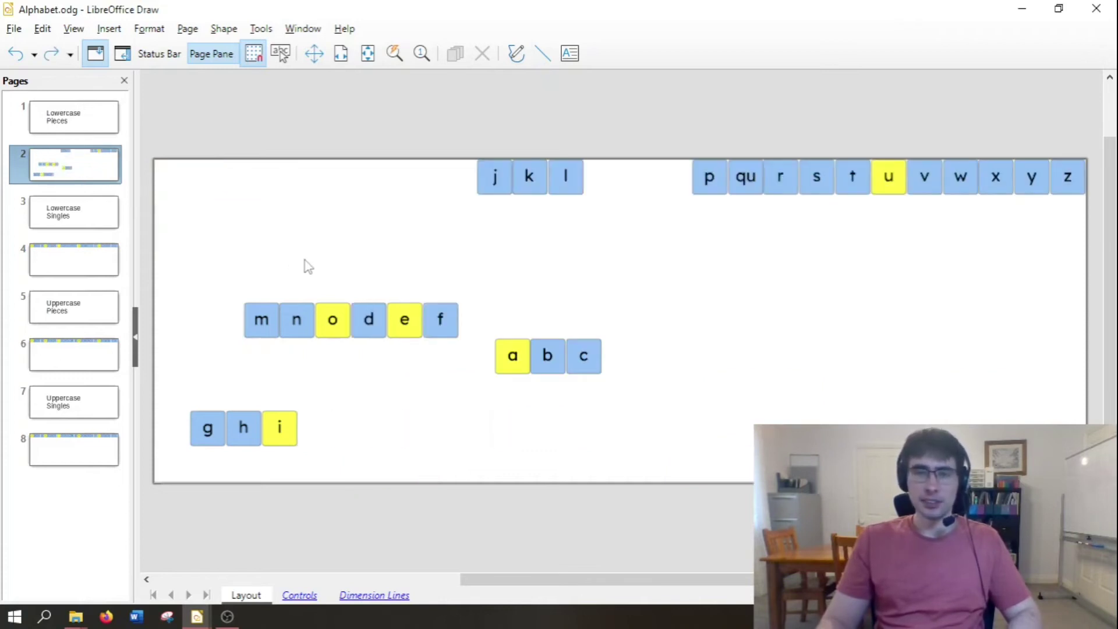
pyautogui.hotkey('ctrl', 'z')
pyautogui.hotkey('ctrl', 'z')
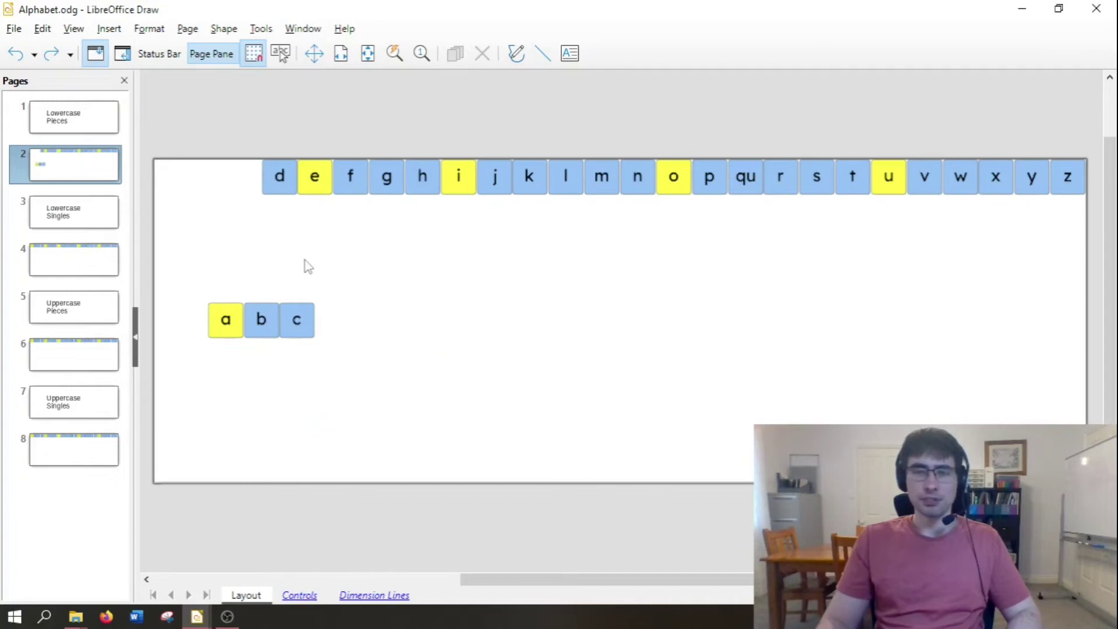
# Go through the Lowercase Singles title page to page 4, and move the single a and b tiles into the empty area
pyautogui.click(88, 220)
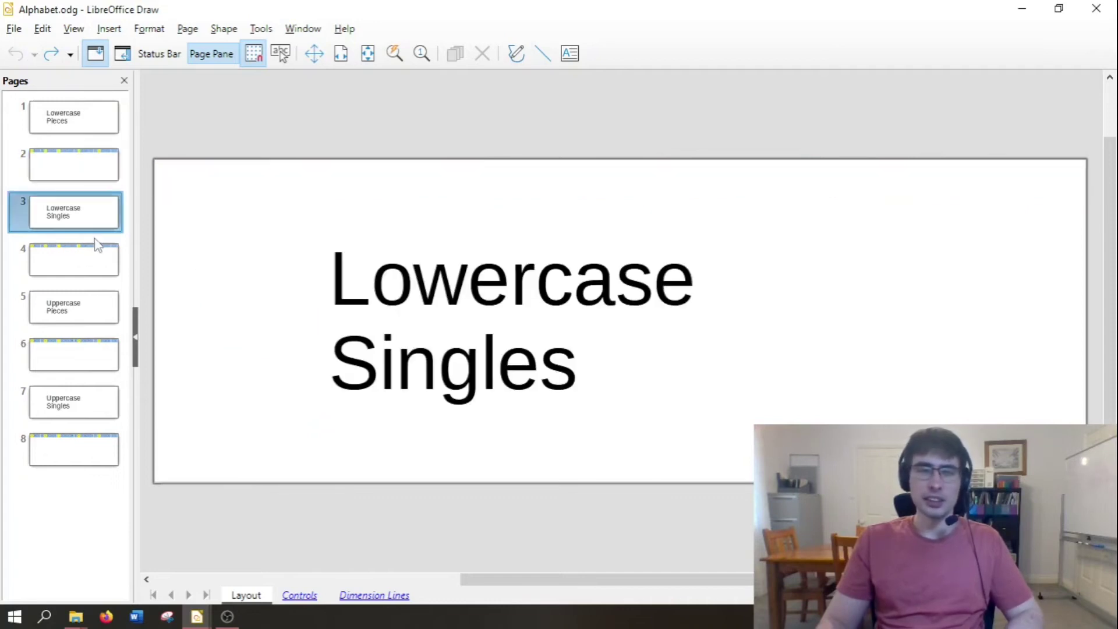
pyautogui.click(96, 261)
pyautogui.moveTo(174, 178); pyautogui.dragTo(262, 320)
pyautogui.press('Tab')
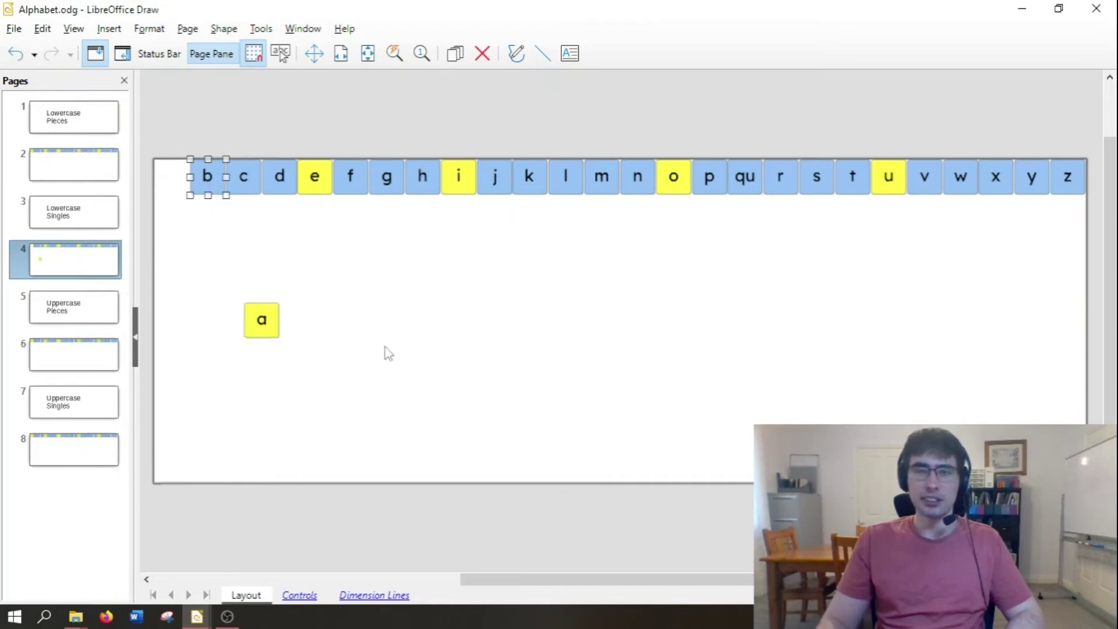
pyautogui.moveTo(221, 193); pyautogui.dragTo(347, 335)
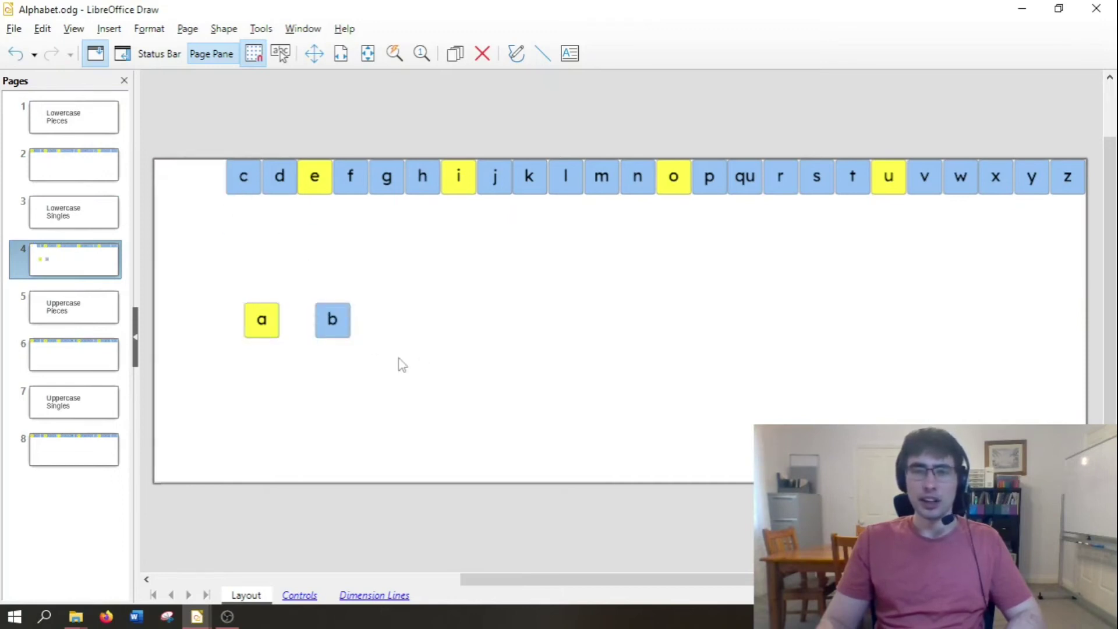
# Move the single c tile beside the a and b tiles on page 4, and undo all three tile moves
pyautogui.moveTo(250, 186); pyautogui.dragTo(412, 329)
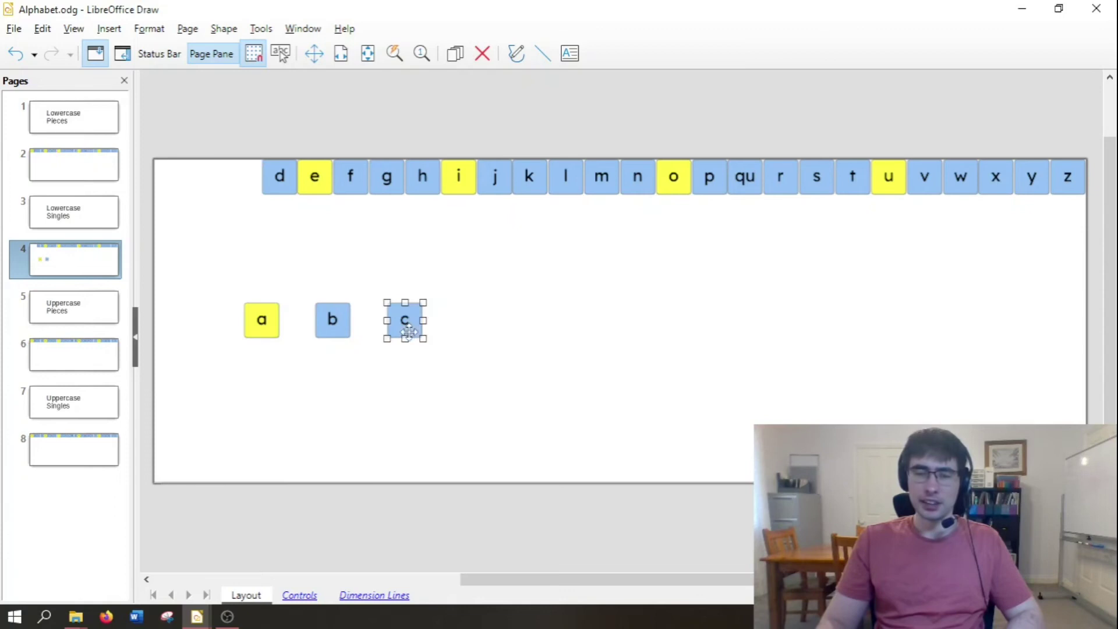
pyautogui.click(373, 370)
pyautogui.hotkey('ctrl', 'z')
pyautogui.hotkey('ctrl', 'z')
pyautogui.hotkey('ctrl', 'z')
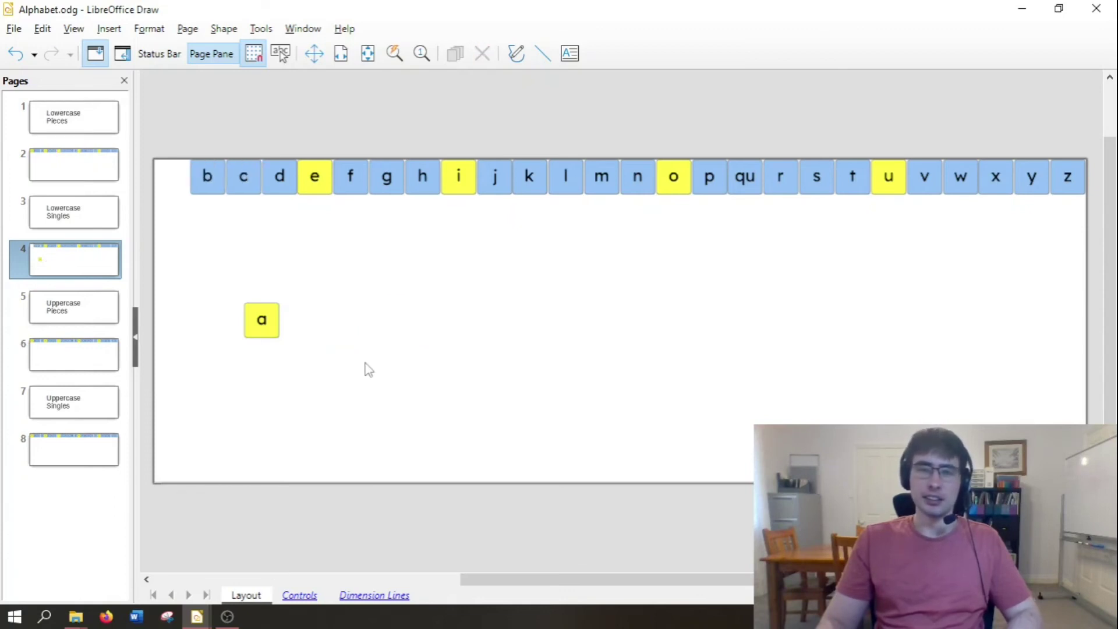
# Go through the Uppercase Pieces title page to page 6, try moving the piece containing D into the empty area, and undo the move
pyautogui.click(89, 321)
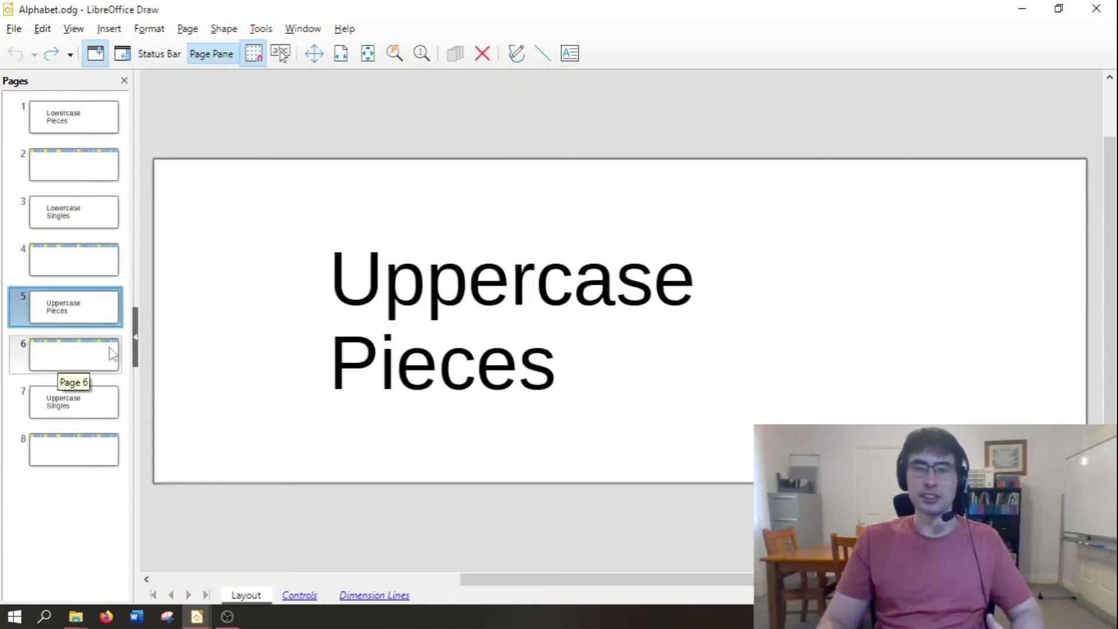
pyautogui.click(113, 373)
pyautogui.moveTo(279, 192); pyautogui.dragTo(296, 338)
pyautogui.click(169, 389)
pyautogui.hotkey('ctrl', 'z')
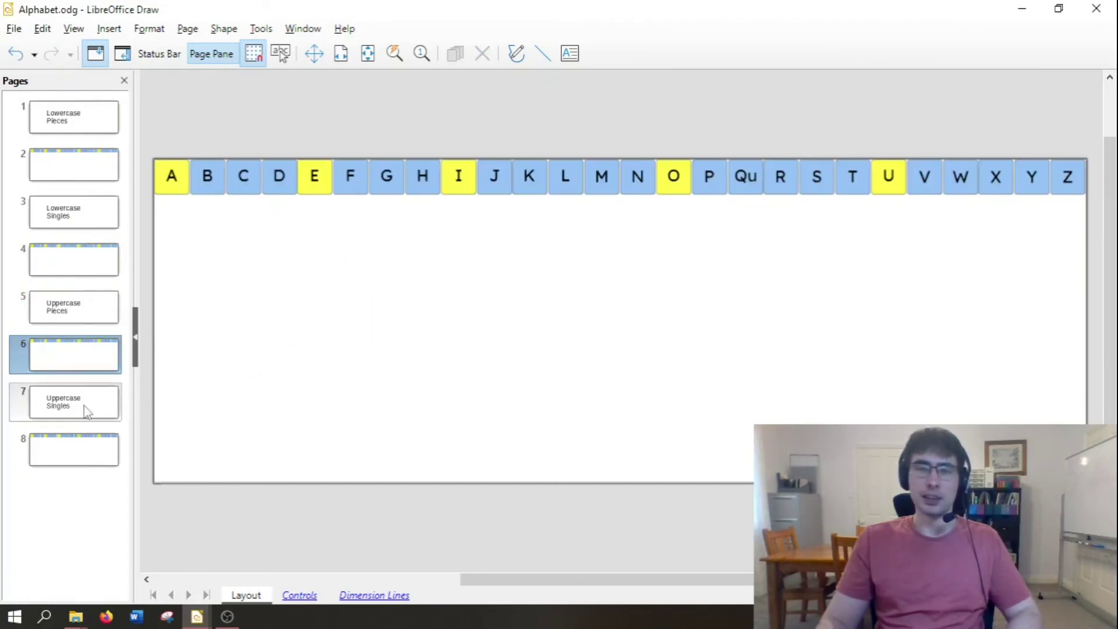
# Try moving the single F tile below the uppercase alphabet row on page 8, and undo the move
pyautogui.click(89, 444)
pyautogui.moveTo(350, 176); pyautogui.dragTo(351, 319)
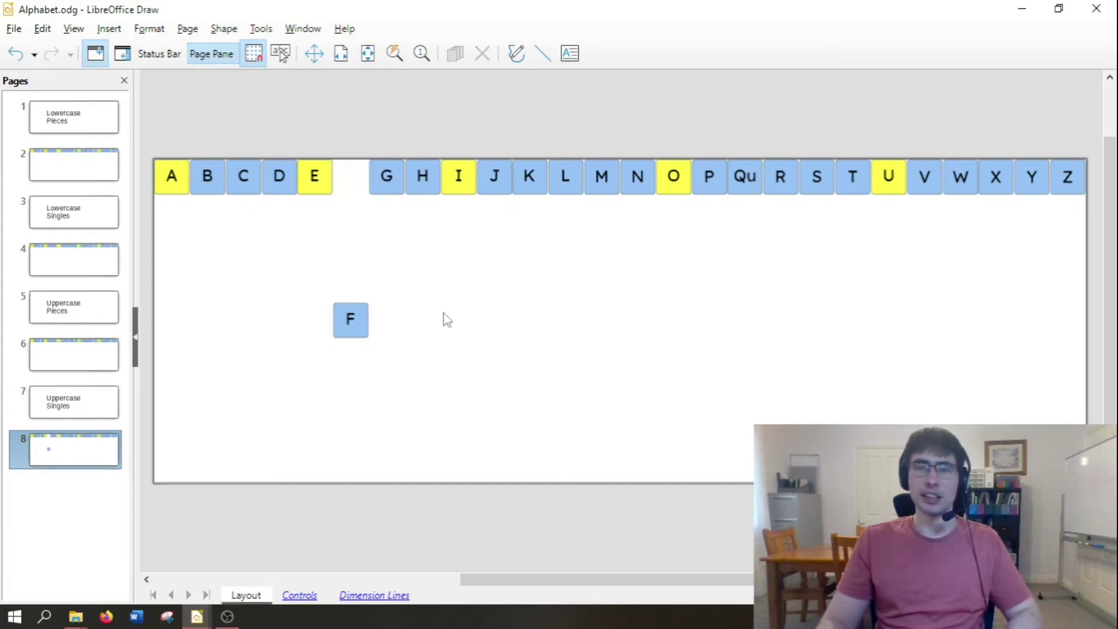
pyautogui.hotkey('ctrl', 'z')
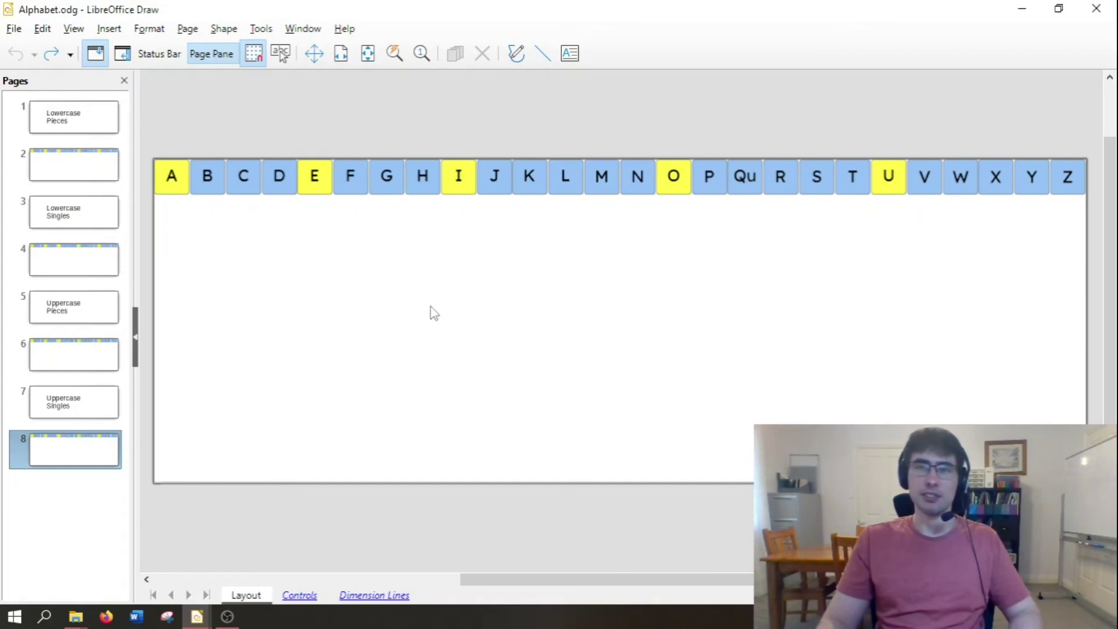
# Return to the Lowercase Pieces title page on page 1
pyautogui.click(67, 123)
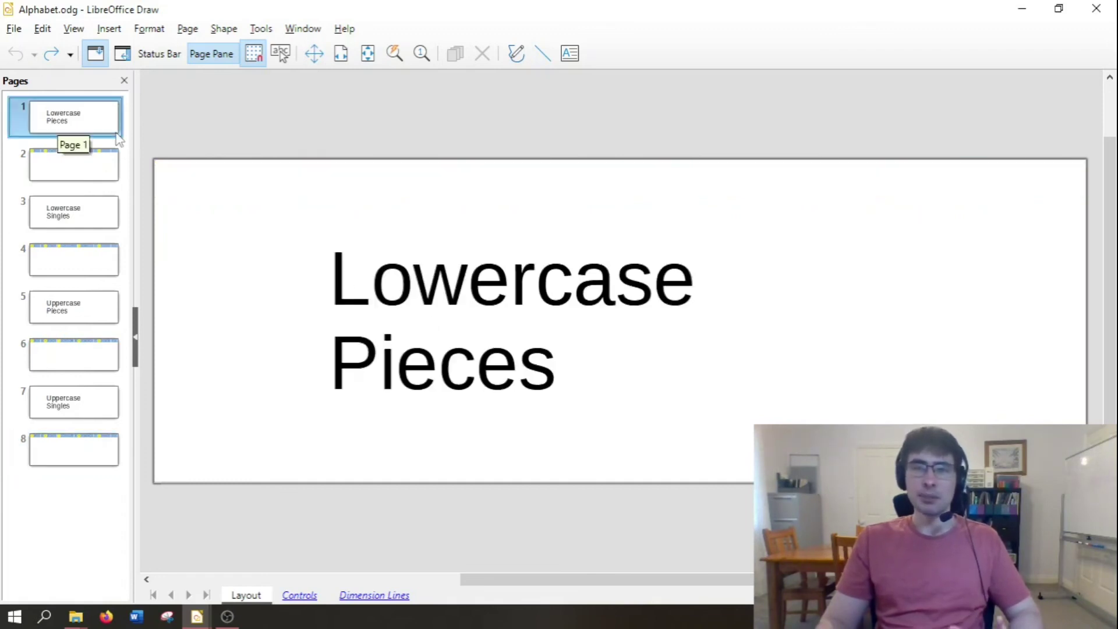